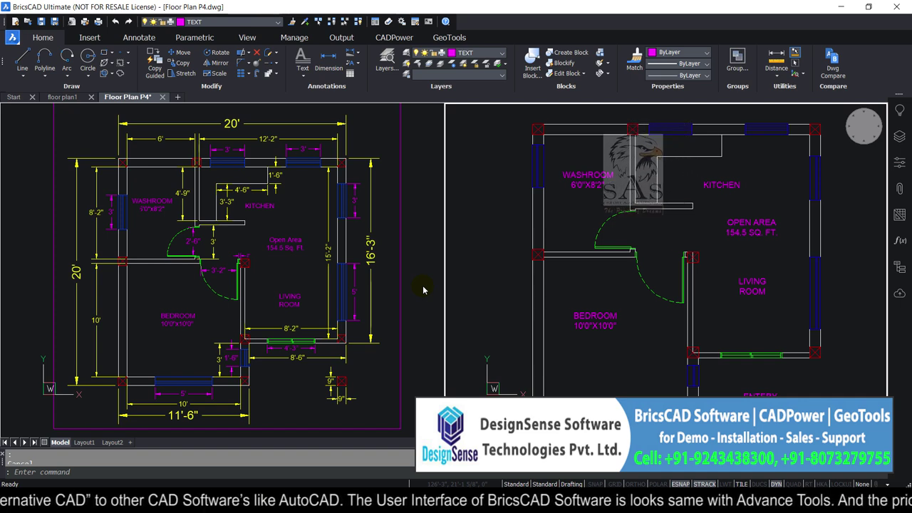
# Create two new layers named Dim1 and Dim2 in the Layers panel
pyautogui.click(385, 68)
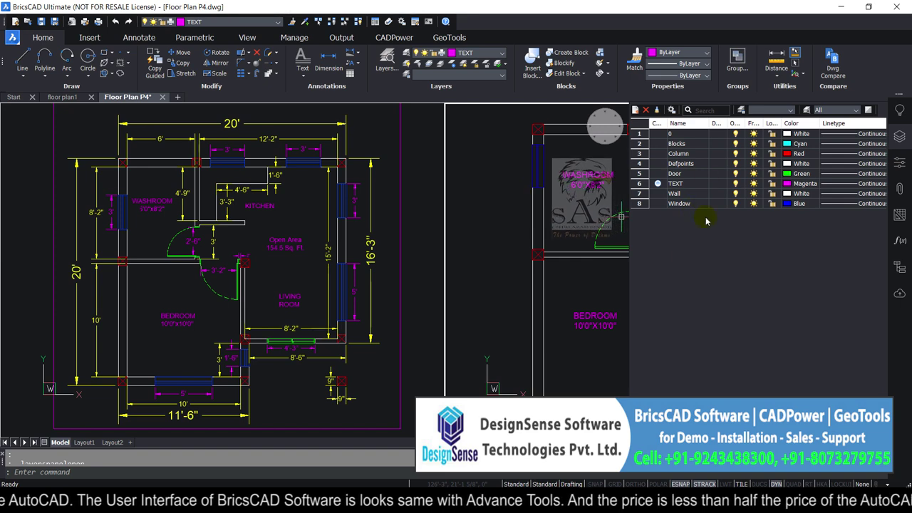
pyautogui.click(635, 109)
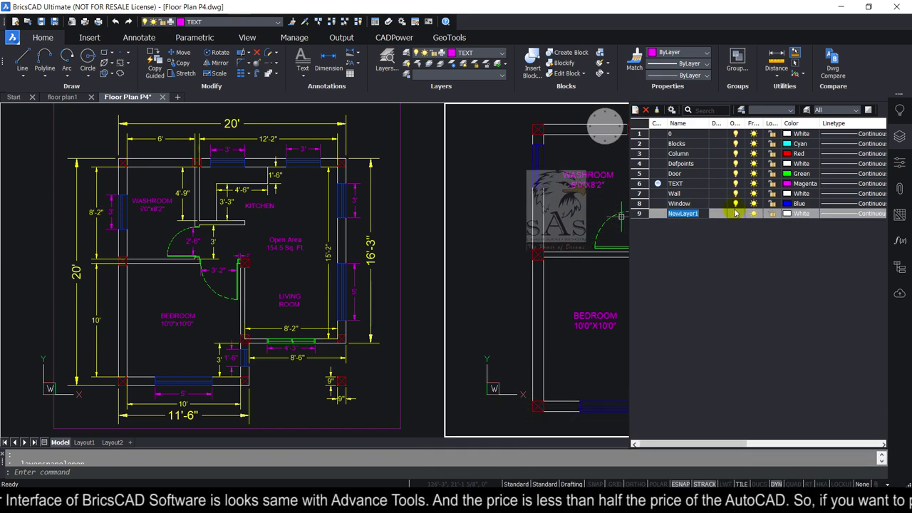
pyautogui.write('Dim1')
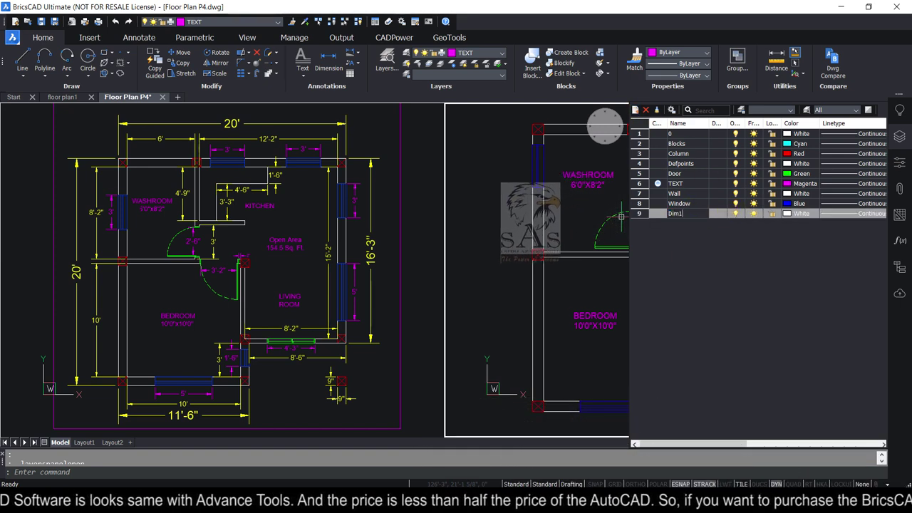
pyautogui.press('Return')
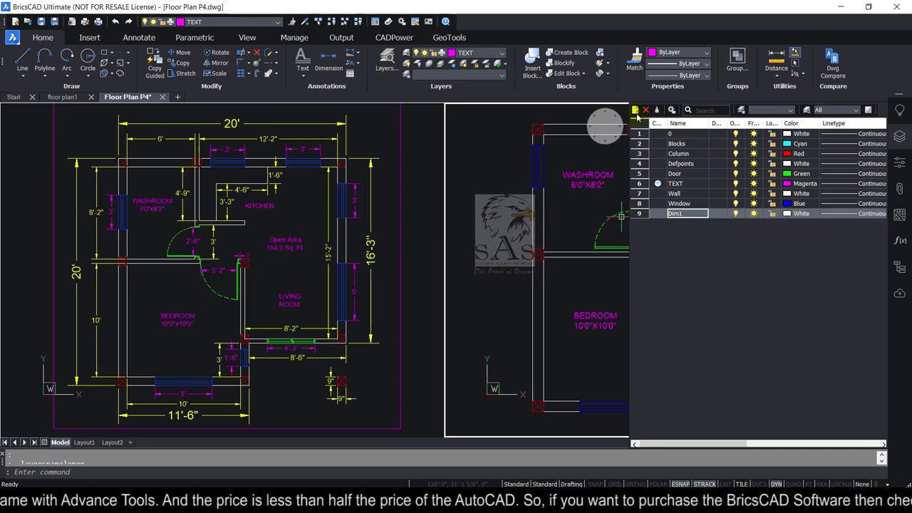
pyautogui.click(635, 110)
pyautogui.write('D')
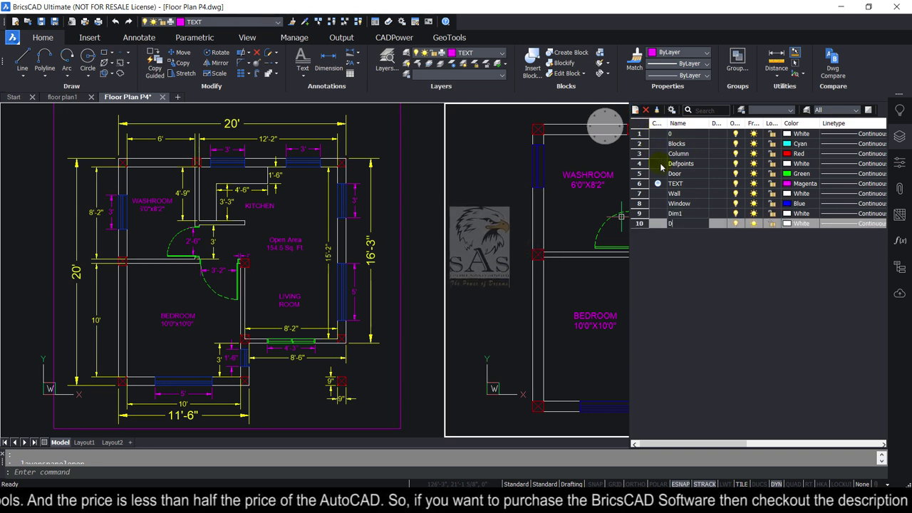
pyautogui.write('im2')
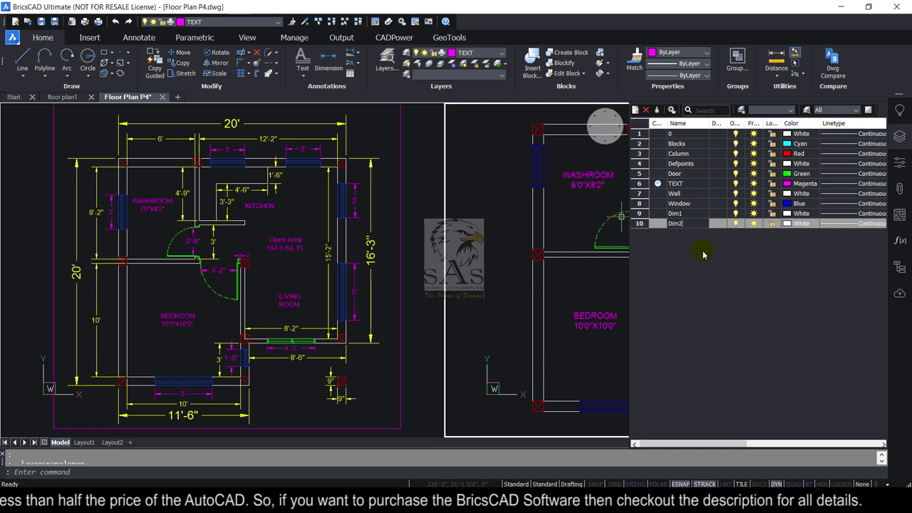
# Colour the Dim2 layer magenta and the Dim1 layer yellow (colour 2)
pyautogui.click(789, 224)
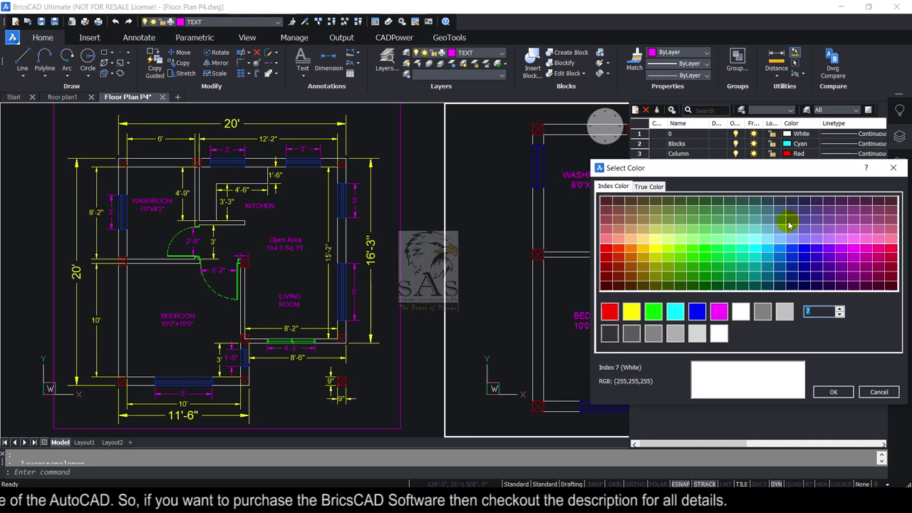
pyautogui.click(719, 311)
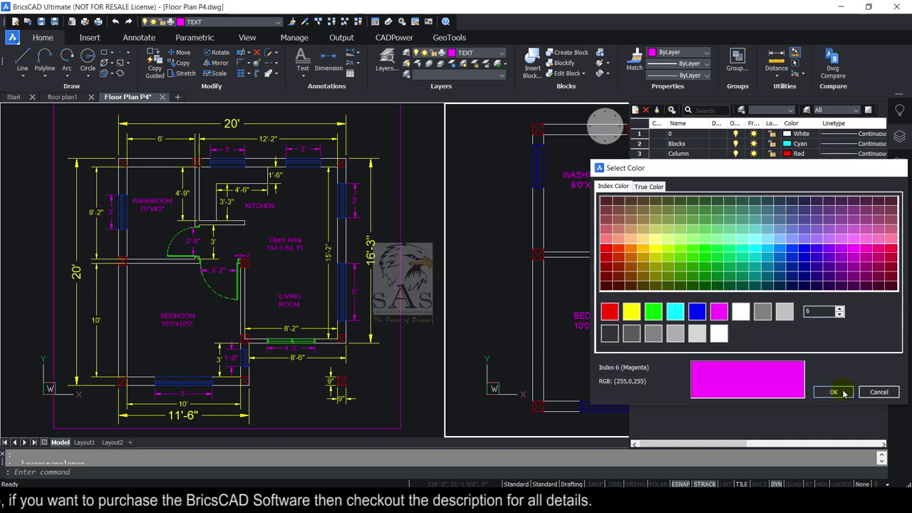
pyautogui.click(842, 393)
pyautogui.click(787, 214)
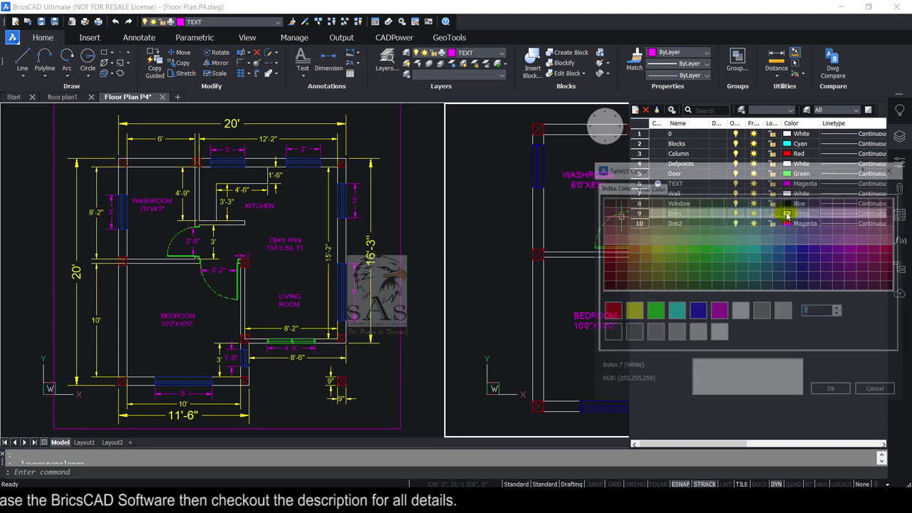
pyautogui.write('2')
pyautogui.click(827, 391)
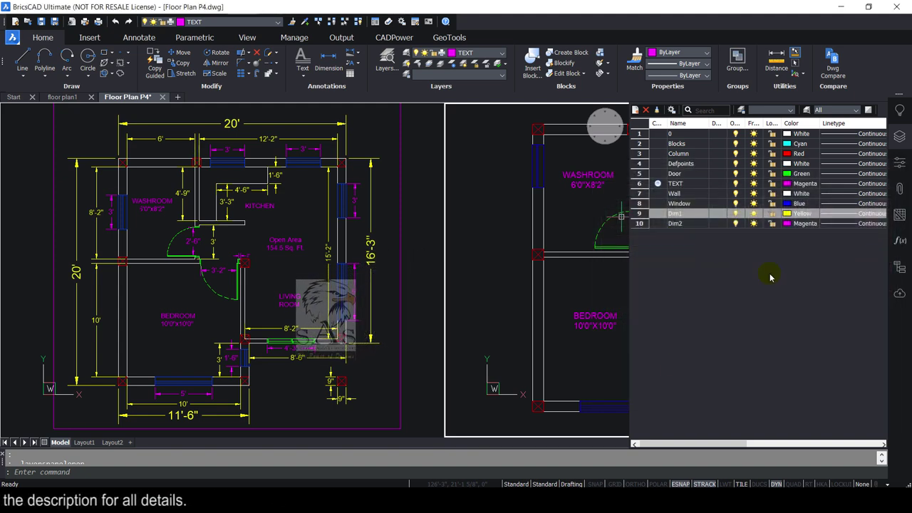
# Close the layer list, set Dim1 as the current layer, and zoom onto the floor plan
pyautogui.click(899, 136)
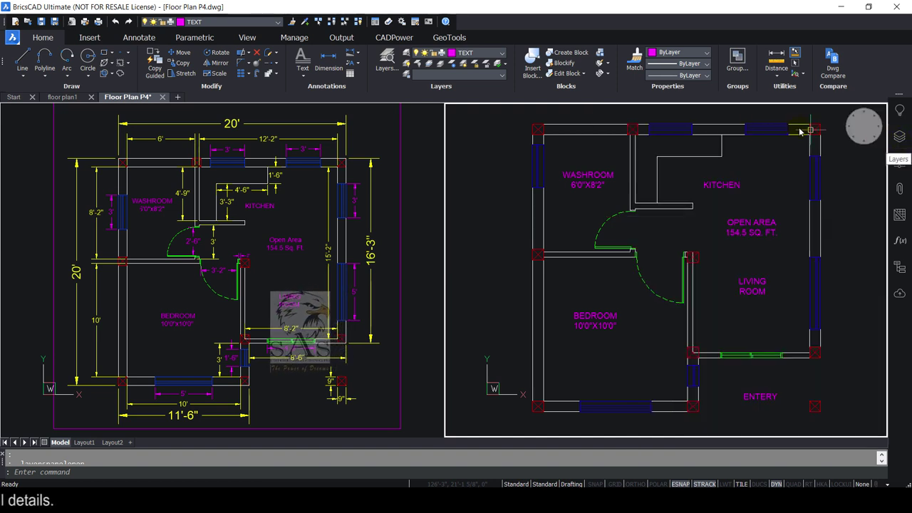
pyautogui.click(491, 56)
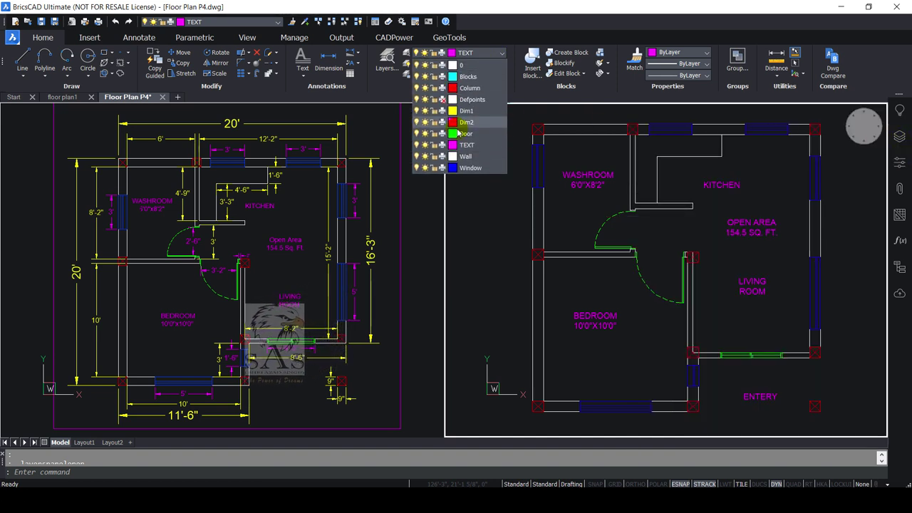
pyautogui.click(476, 114)
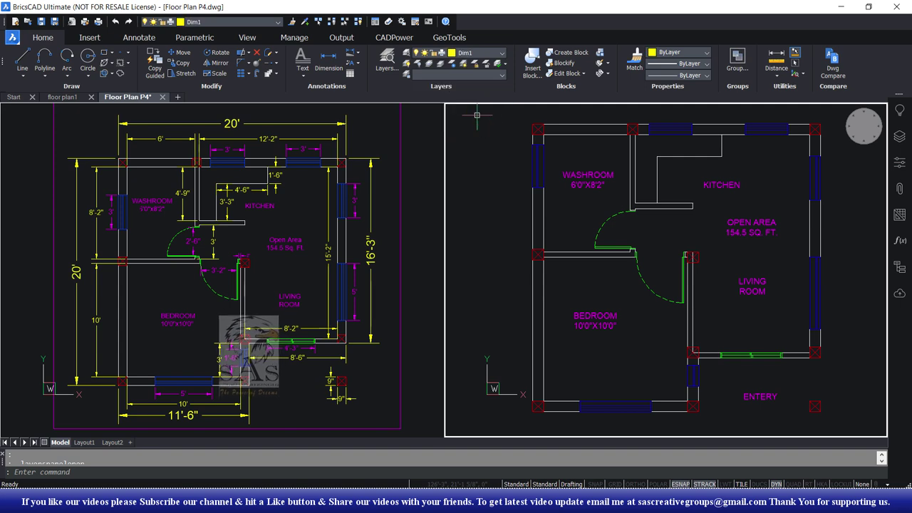
pyautogui.scroll(-1, 626, 224)
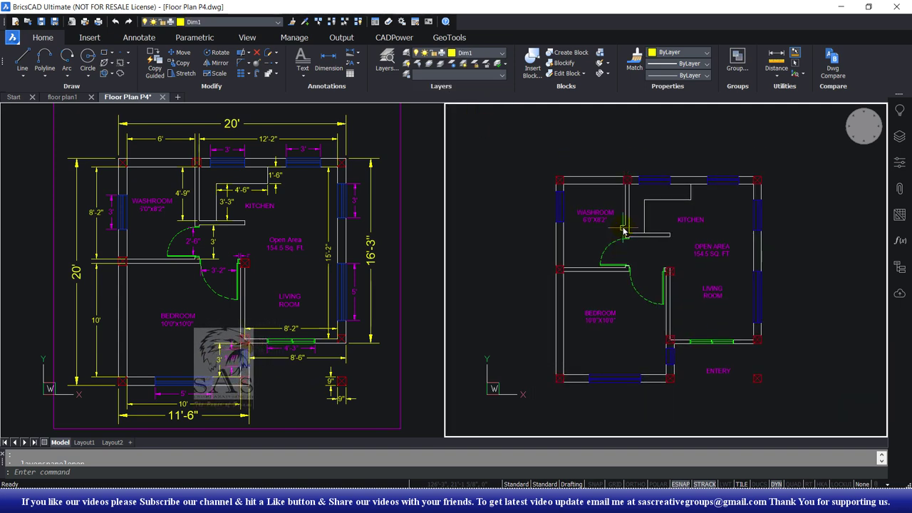
pyautogui.scroll(2, 616, 228)
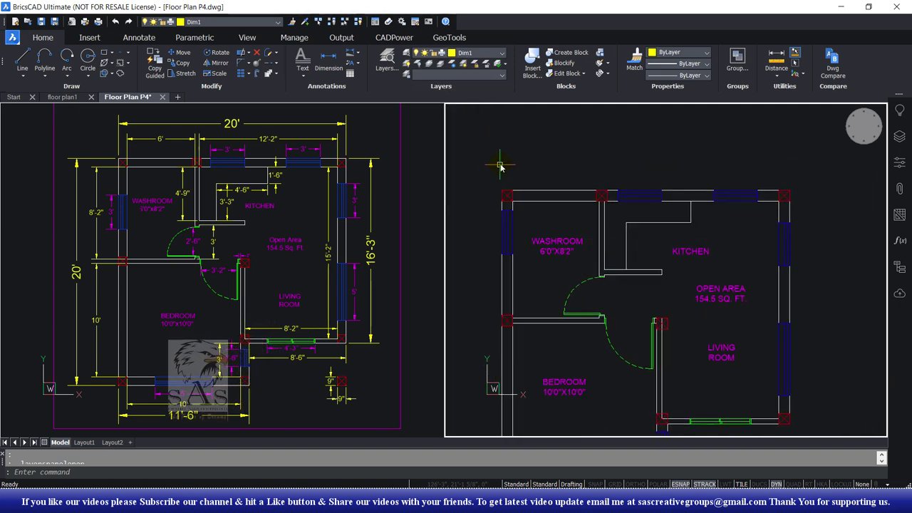
# Give the Standard dimension style overall scale 50, Architectural units and 0'-0" precision
pyautogui.write('d')
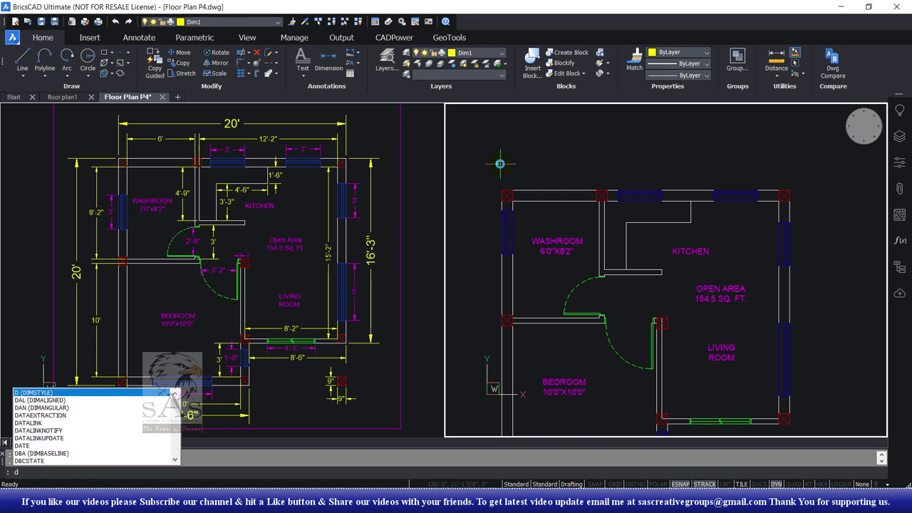
pyautogui.press('Return')
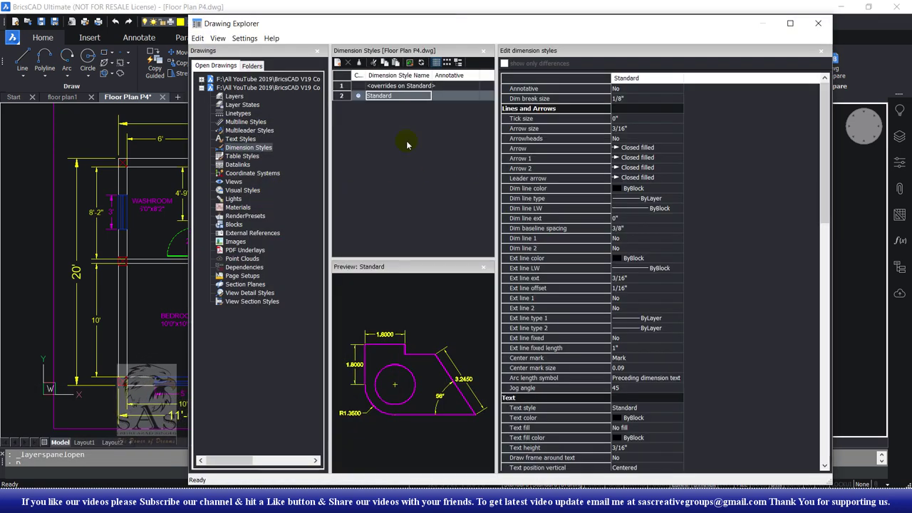
pyautogui.click(378, 96)
pyautogui.click(417, 163)
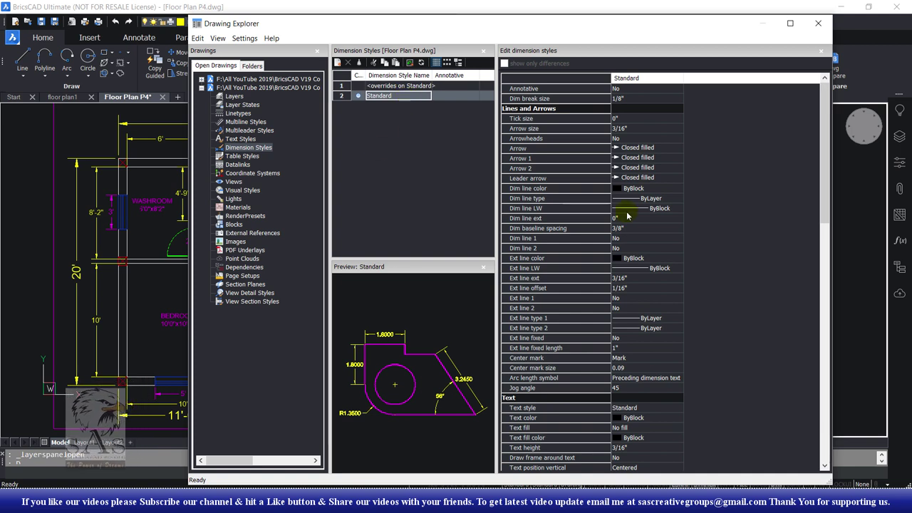
pyautogui.scroll(-1, 716, 222)
pyautogui.scroll(-2, 720, 222)
pyautogui.scroll(-3, 723, 223)
pyautogui.scroll(-3, 723, 227)
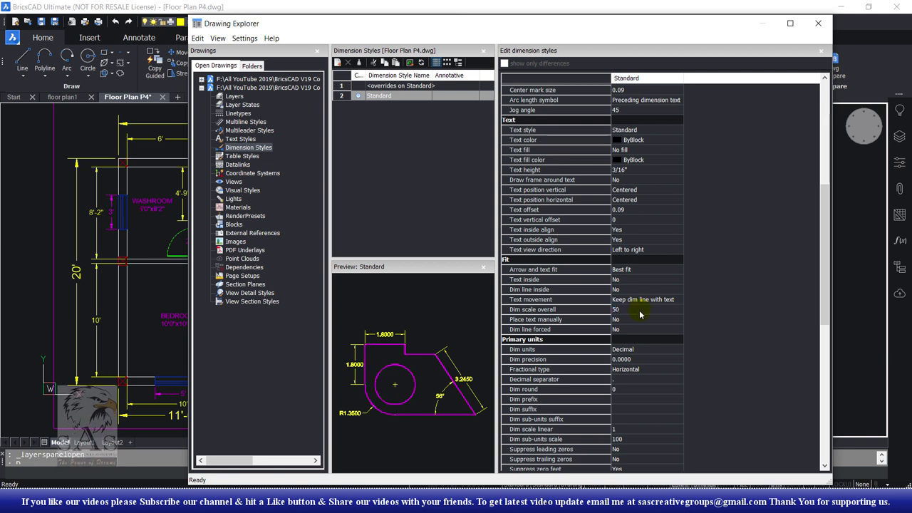
pyautogui.click(520, 347)
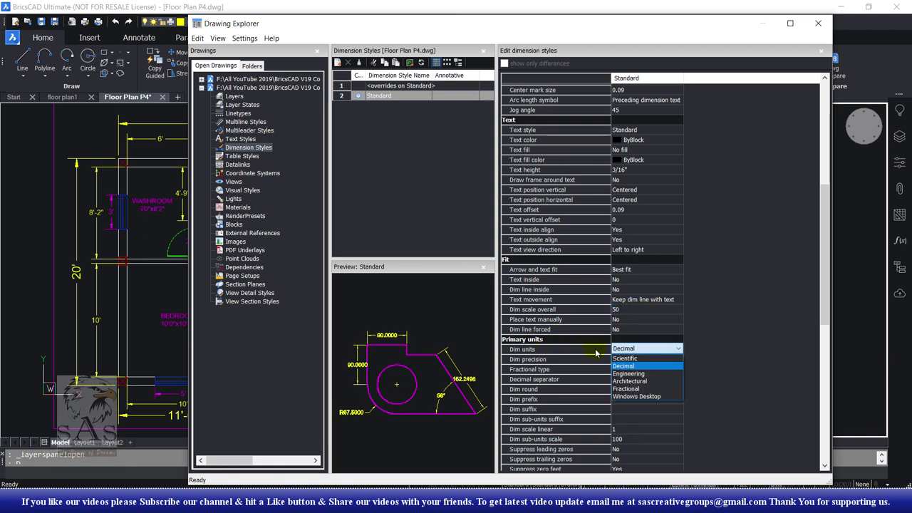
pyautogui.click(646, 382)
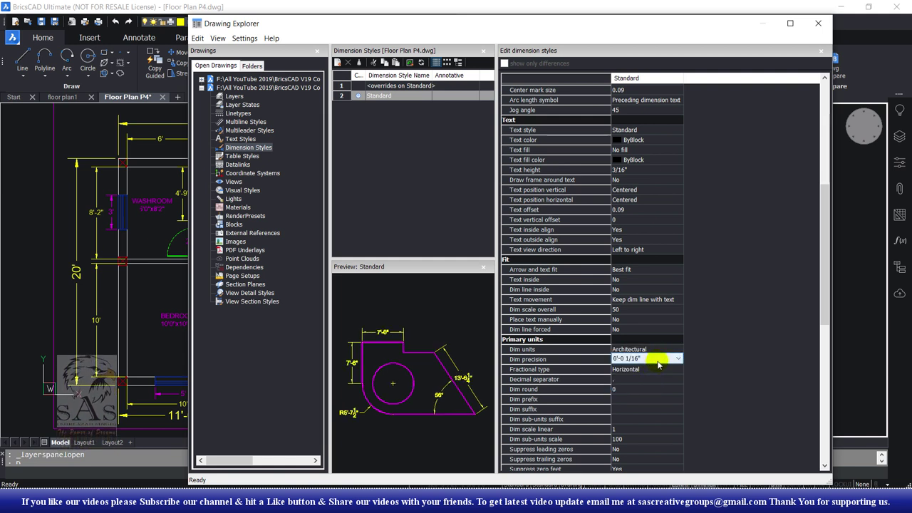
pyautogui.click(657, 360)
pyautogui.click(627, 368)
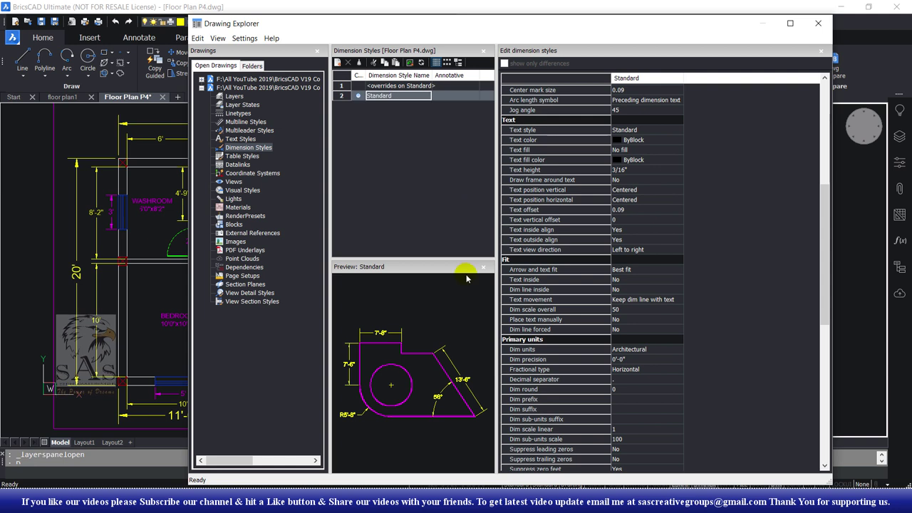
# Duplicate the Standard dimension style, keeping both as Standard and Standard1
pyautogui.rightClick(381, 98)
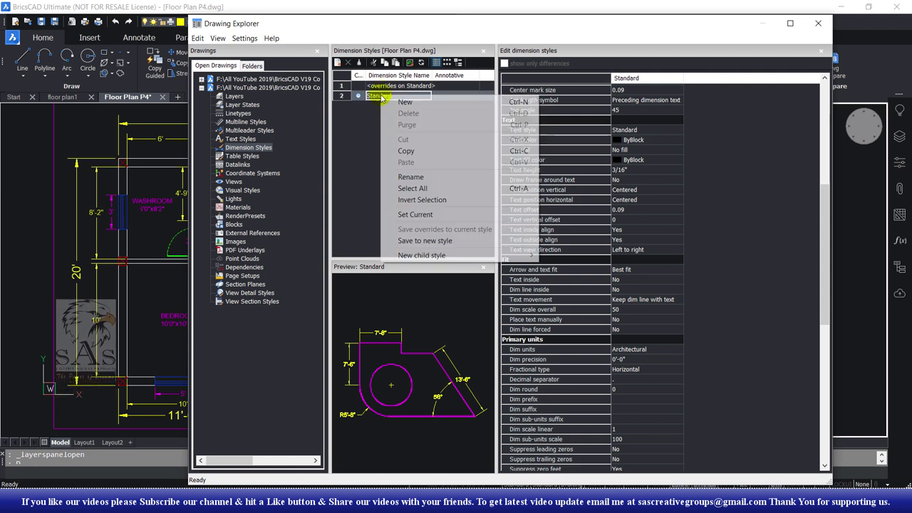
pyautogui.click(408, 151)
pyautogui.rightClick(391, 100)
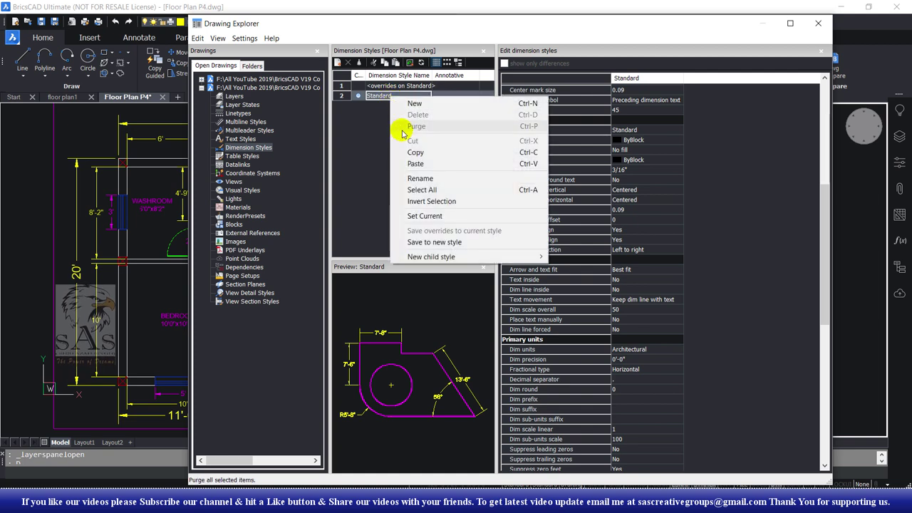
pyautogui.click(397, 164)
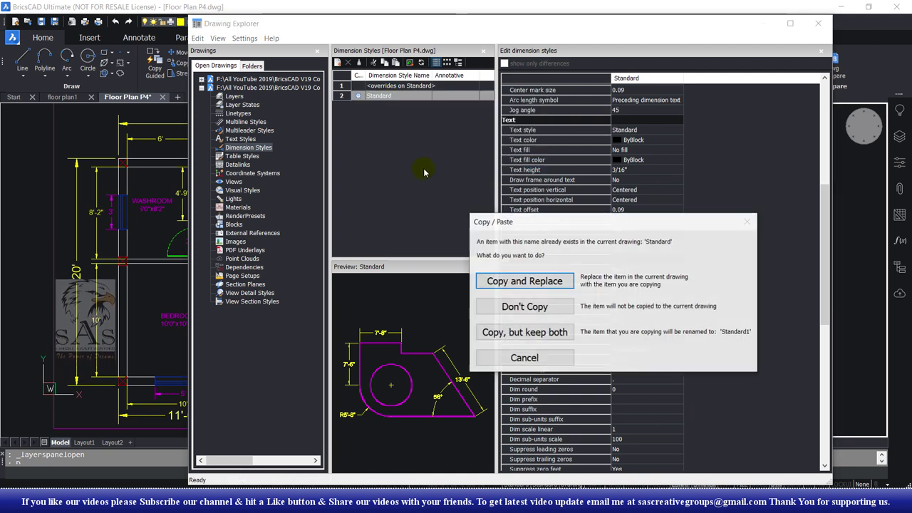
pyautogui.click(542, 336)
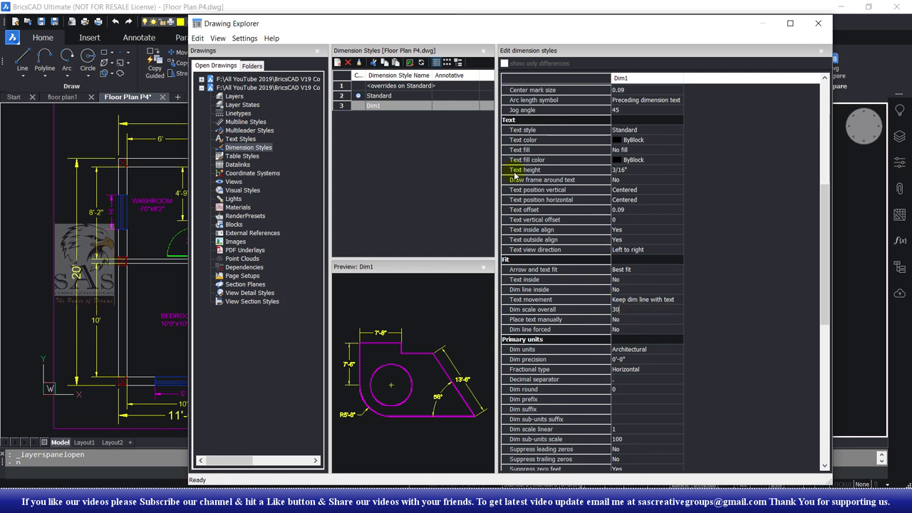
# Copy the Dim1 style, rename the copy Dim2 with overall scale 15, and close the explorer
pyautogui.rightClick(382, 105)
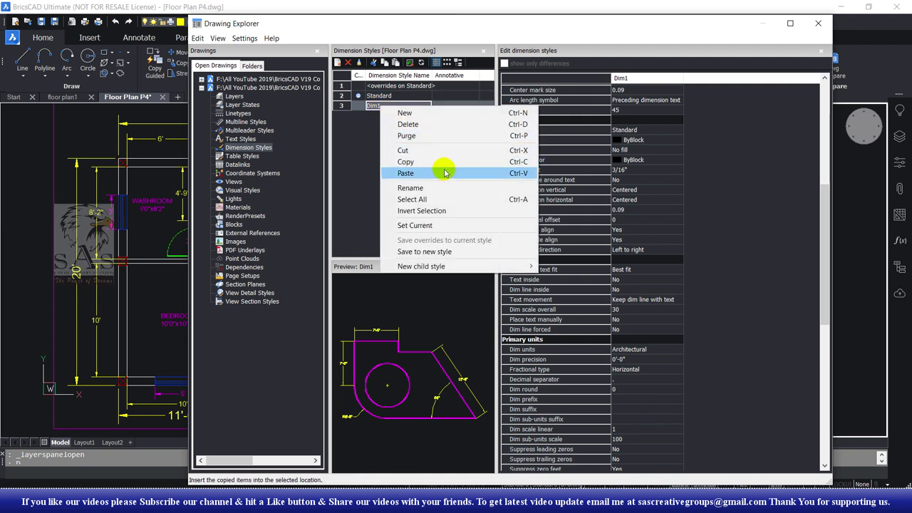
pyautogui.click(447, 169)
pyautogui.rightClick(399, 109)
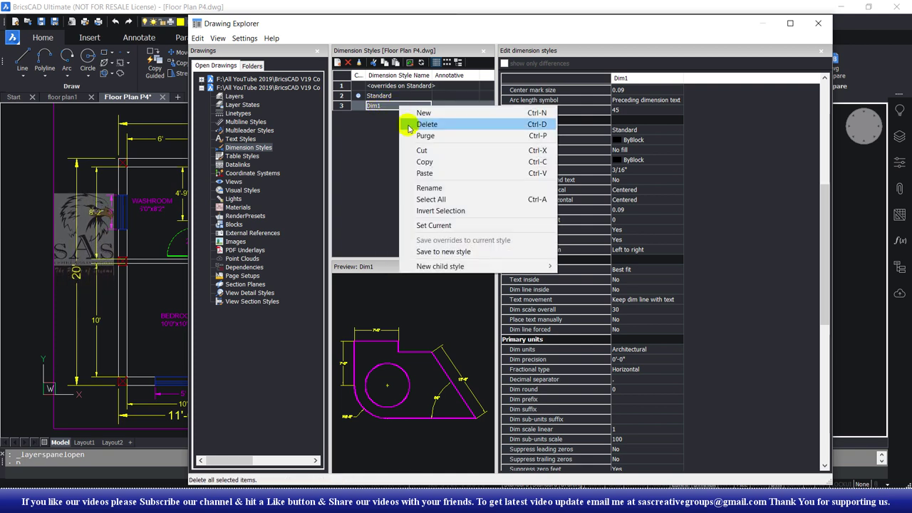
pyautogui.click(429, 173)
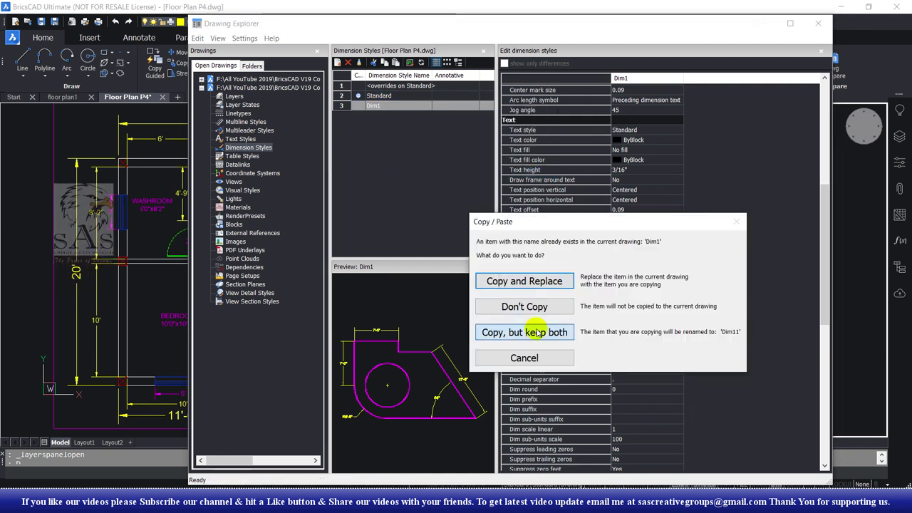
pyautogui.click(536, 332)
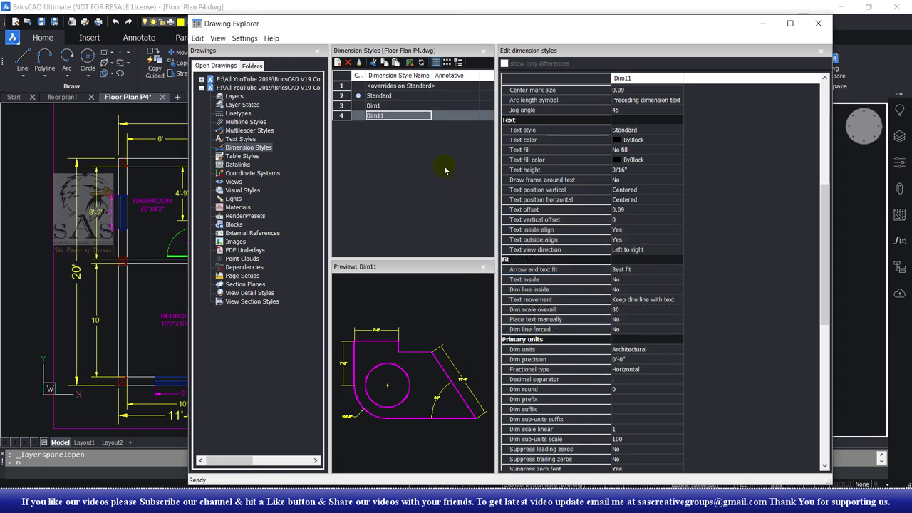
pyautogui.press('Return')
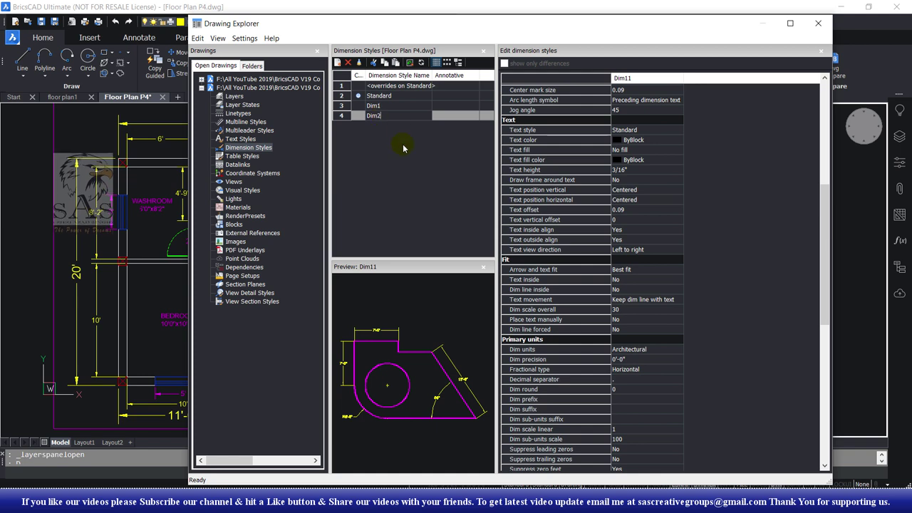
pyautogui.press('Return')
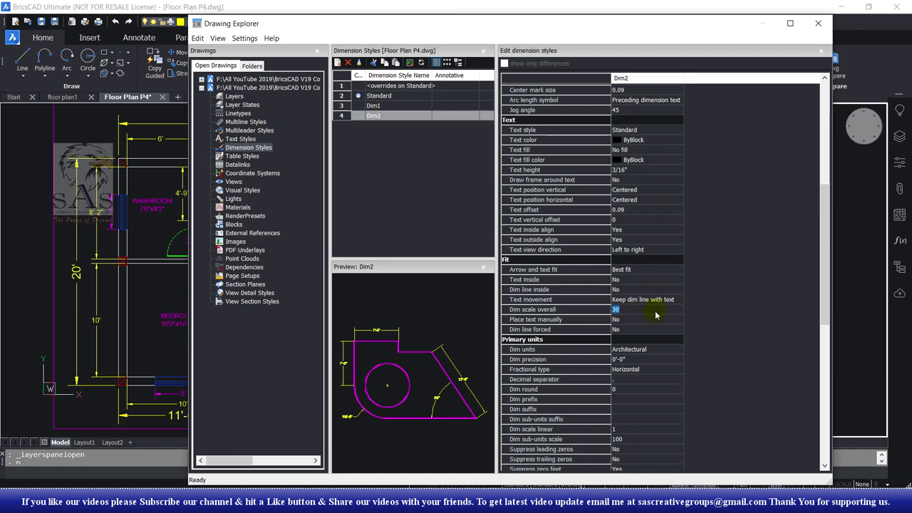
pyautogui.write('15')
pyautogui.click(388, 183)
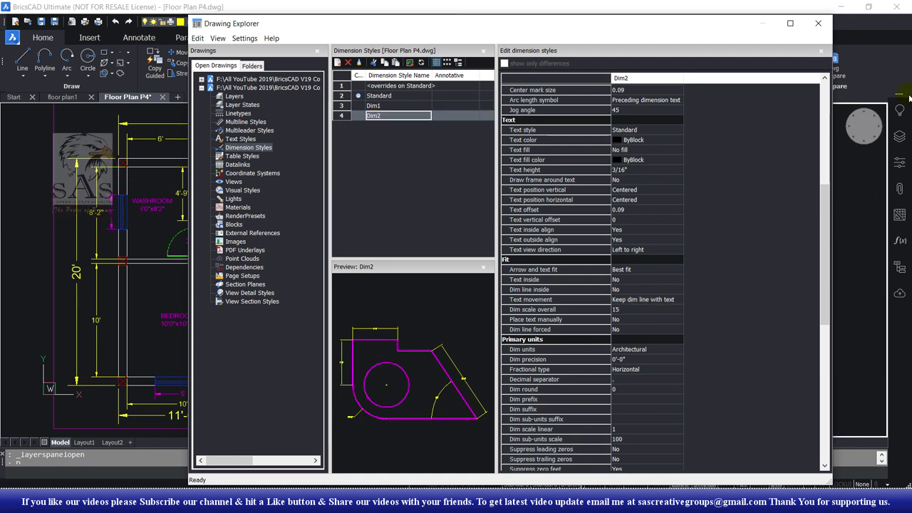
pyautogui.click(819, 23)
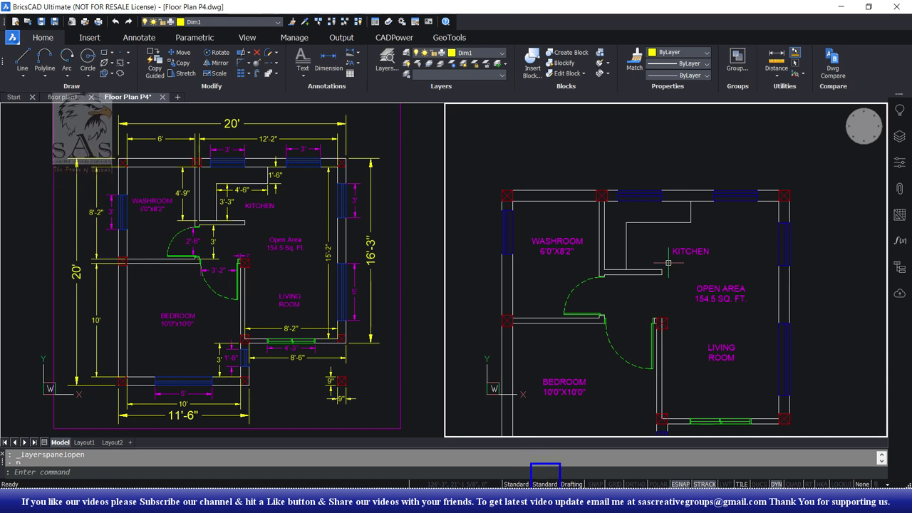
pyautogui.click(546, 484)
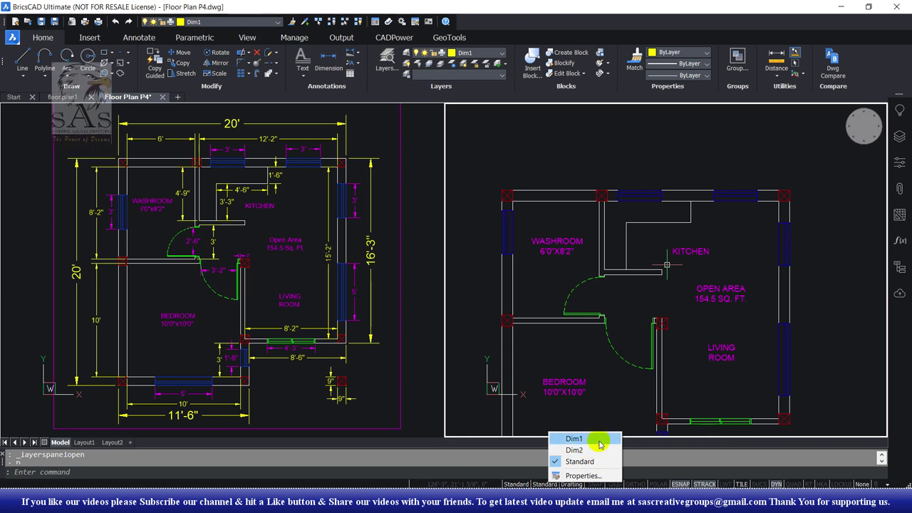
pyautogui.click(605, 461)
pyautogui.click(557, 163)
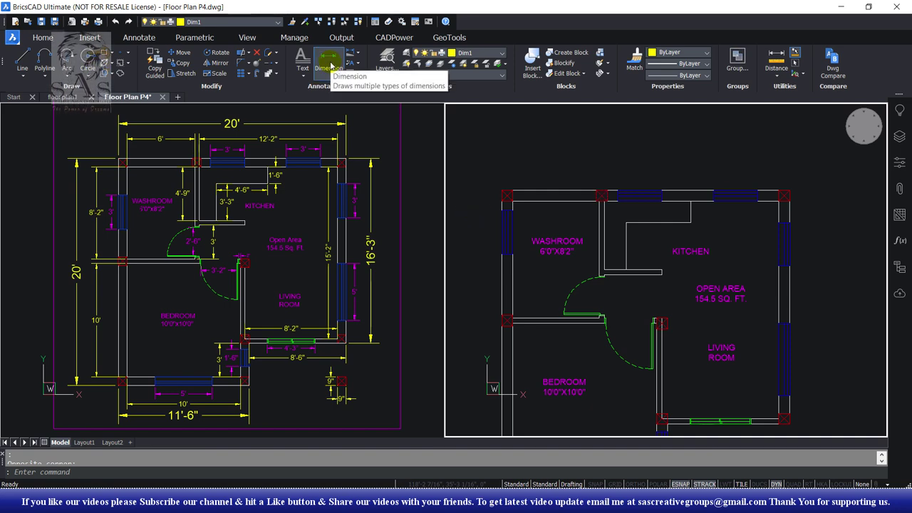
# Dimension the top and left walls of the right-hand plan, both 20'
pyautogui.click(330, 66)
pyautogui.moveTo(572, 373); pyautogui.dragTo(577, 308, button='middle')
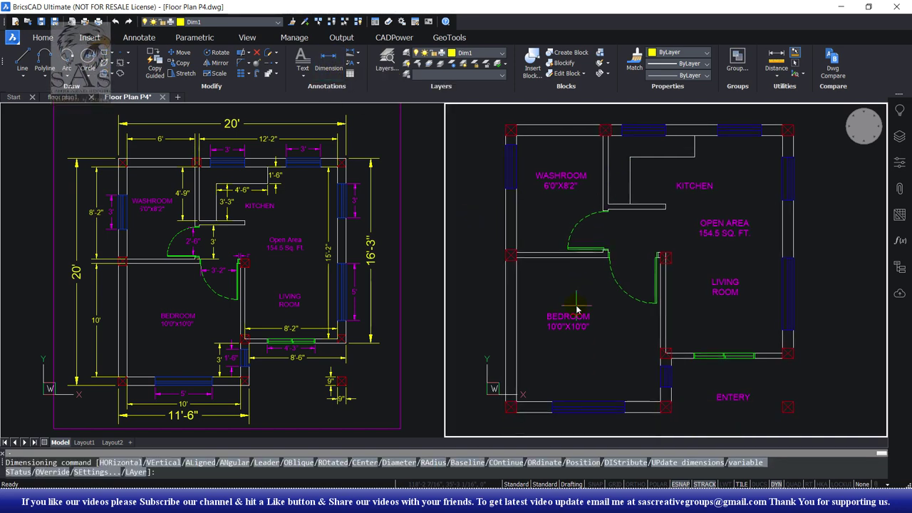
pyautogui.scroll(-3, 577, 308)
pyautogui.scroll(5, 602, 292)
pyautogui.scroll(-3, 600, 254)
pyautogui.scroll(1, 572, 191)
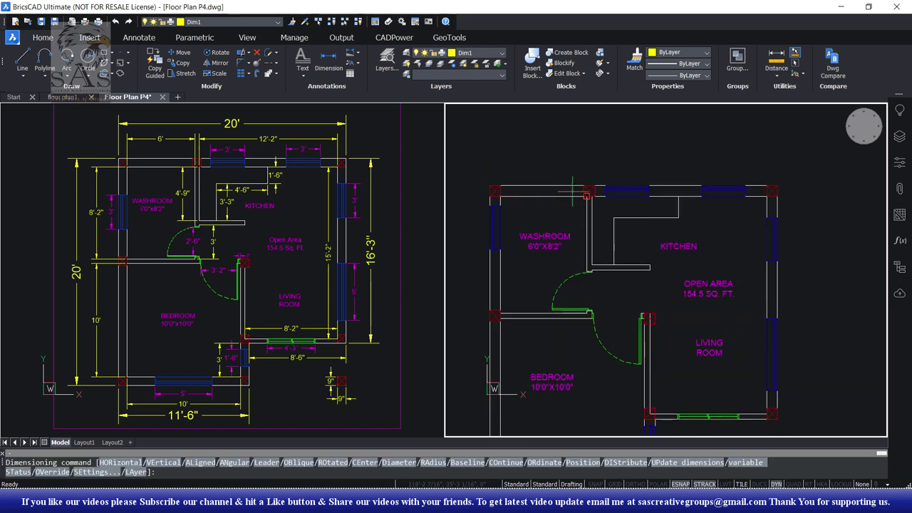
pyautogui.press('Return')
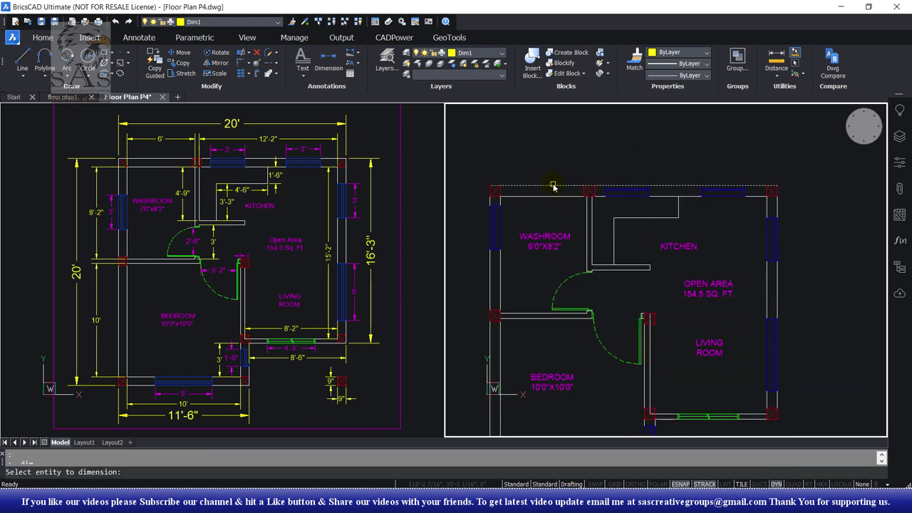
pyautogui.click(553, 187)
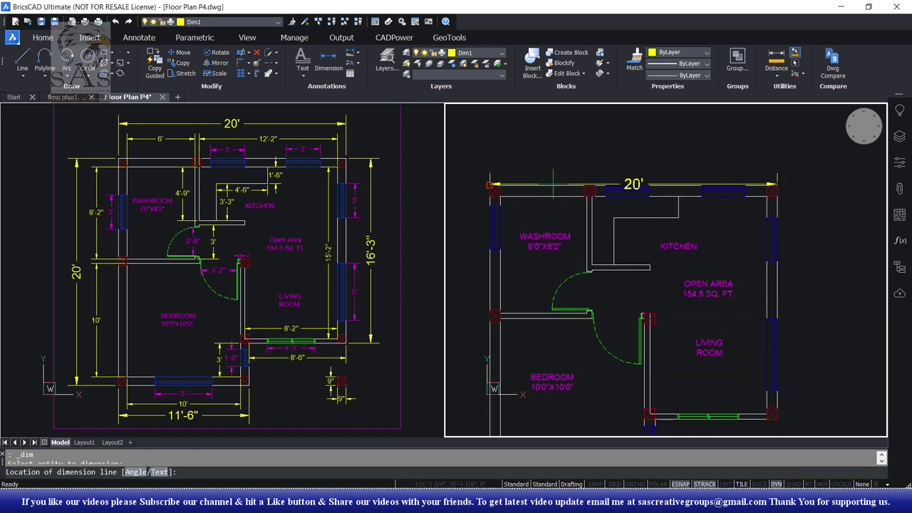
pyautogui.click(551, 143)
pyautogui.moveTo(488, 291); pyautogui.dragTo(575, 222, button='middle')
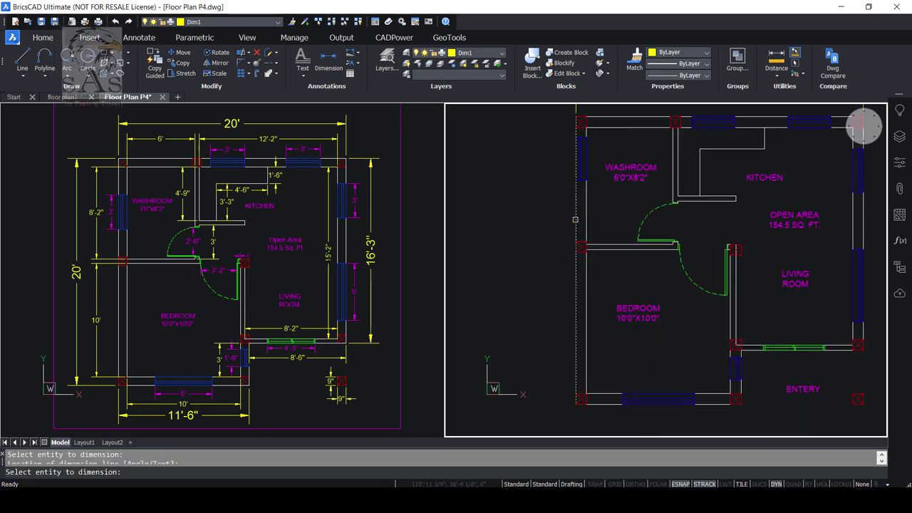
pyautogui.click(575, 222)
pyautogui.click(528, 278)
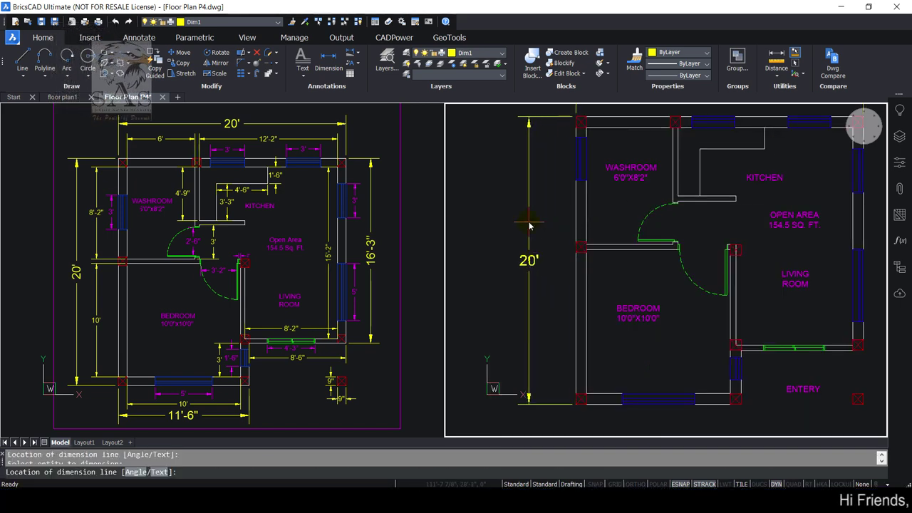
# Add the 11'-6" bottom, 8'-6" entry and 16'-3" right-side wall dimensions
pyautogui.press('Return')
pyautogui.moveTo(564, 288); pyautogui.dragTo(562, 164, button='middle')
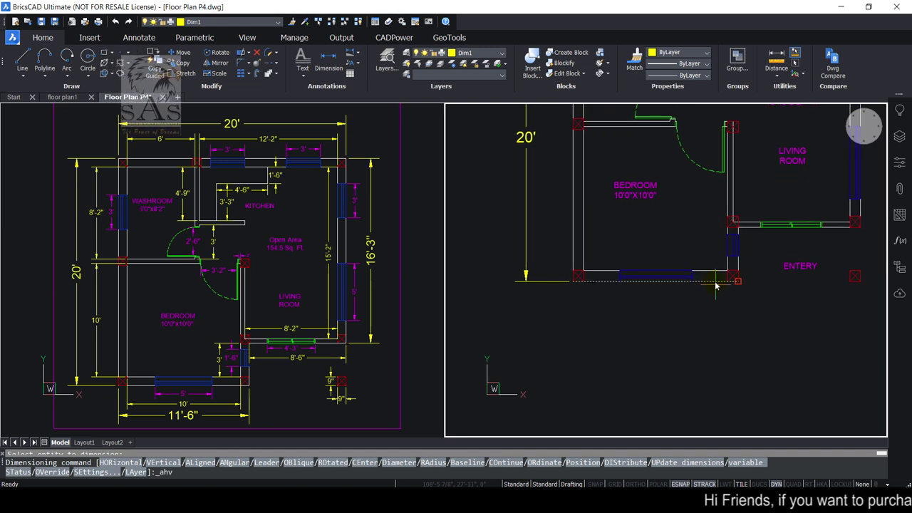
pyautogui.click(715, 282)
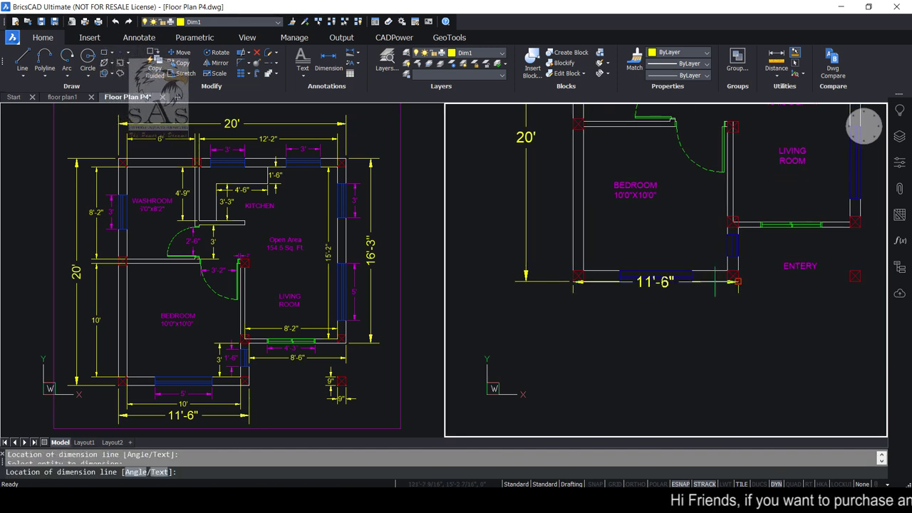
pyautogui.click(715, 324)
pyautogui.moveTo(787, 231); pyautogui.dragTo(656, 235, button='middle')
pyautogui.press('Return')
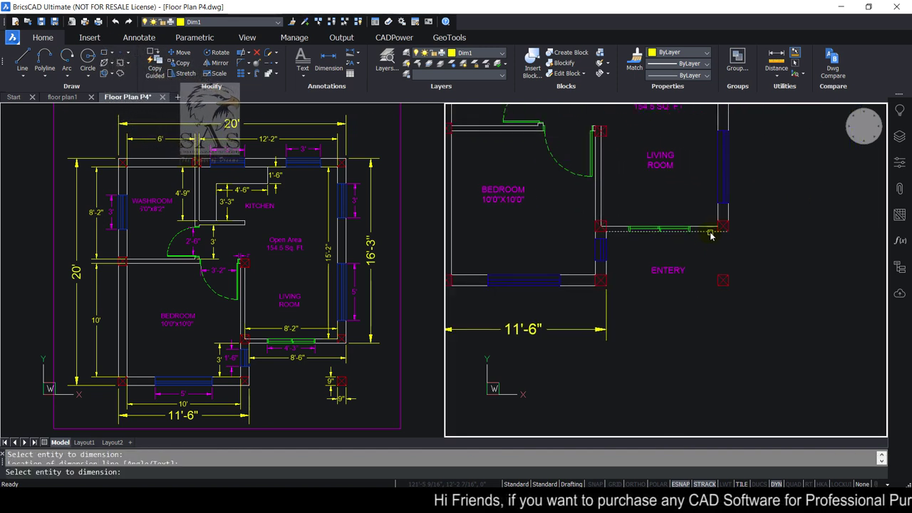
pyautogui.click(654, 229)
pyautogui.click(727, 236)
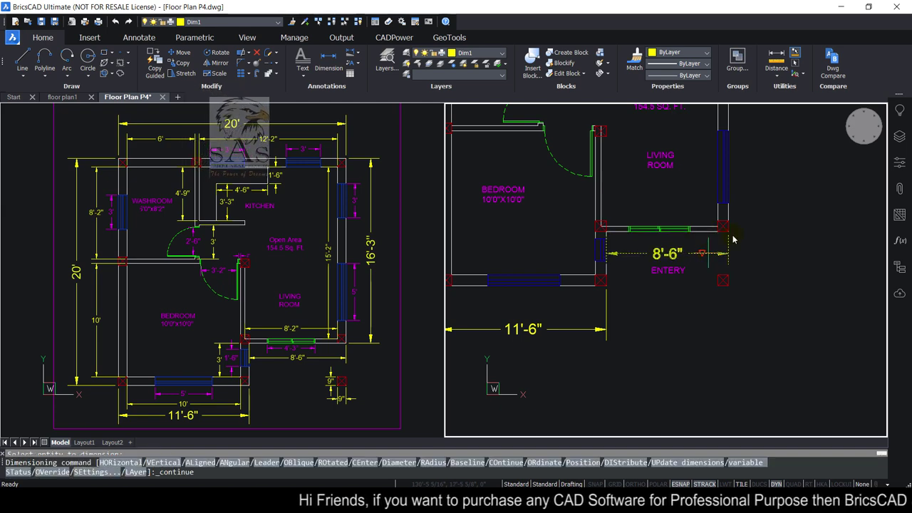
pyautogui.moveTo(751, 209); pyautogui.dragTo(680, 350, button='middle')
pyautogui.press('Return')
pyautogui.click(656, 235)
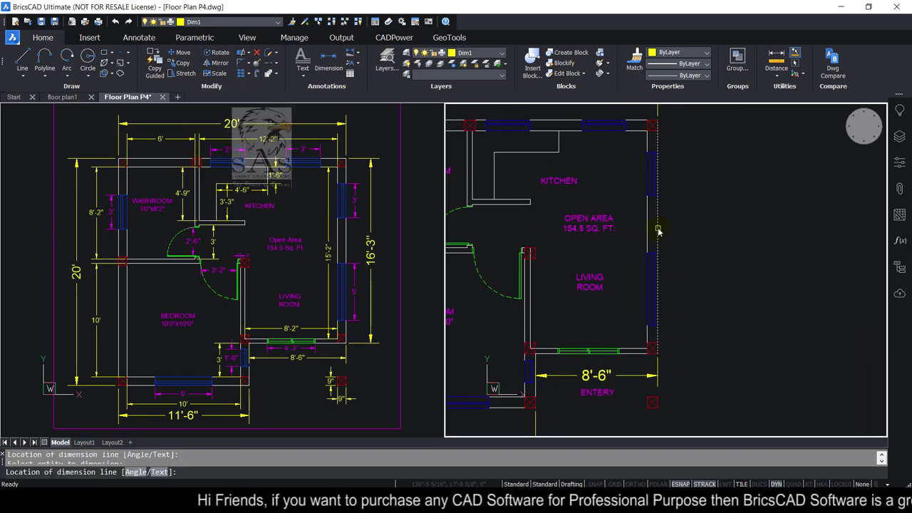
pyautogui.click(705, 235)
# Start a continued dimension from the 16'-3" dimension with CO, then back out
pyautogui.moveTo(705, 236); pyautogui.dragTo(726, 234, button='middle')
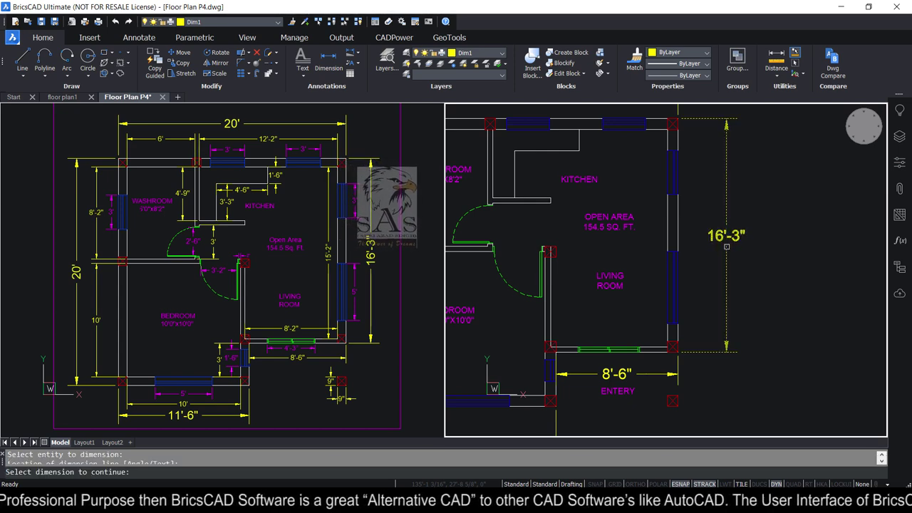
pyautogui.write('co')
pyautogui.press('Return')
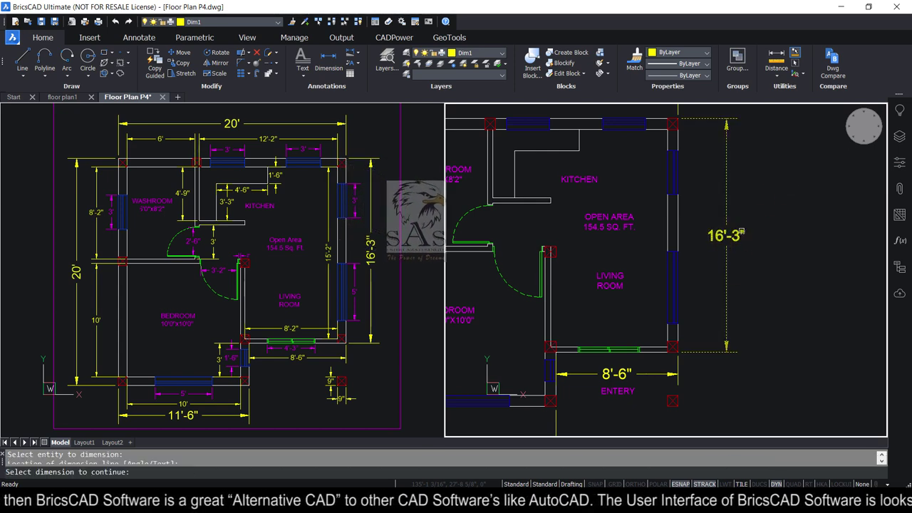
pyautogui.press('Return')
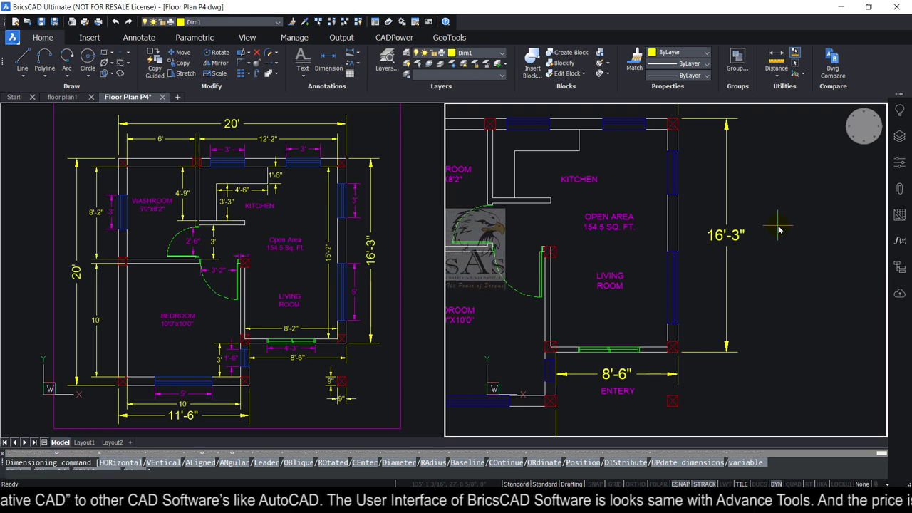
# Rotate the right-side 16'-3" dimension text 90 degrees using Quad's Rotate Dimension Text
pyautogui.press('Escape')
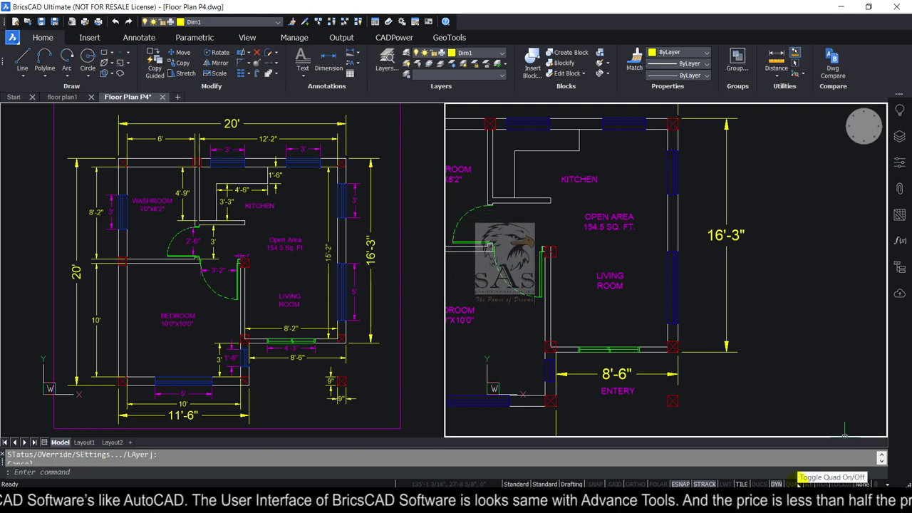
pyautogui.click(794, 484)
pyautogui.click(726, 236)
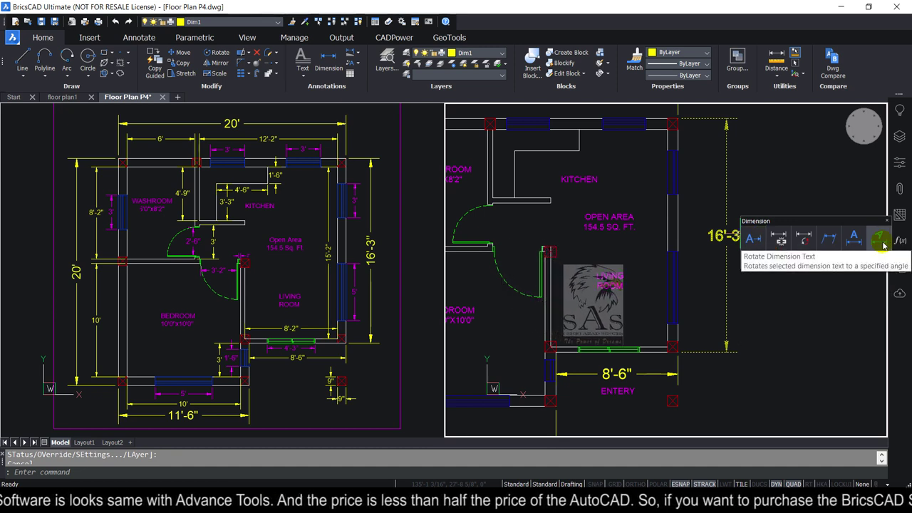
pyautogui.click(881, 242)
pyautogui.write('90')
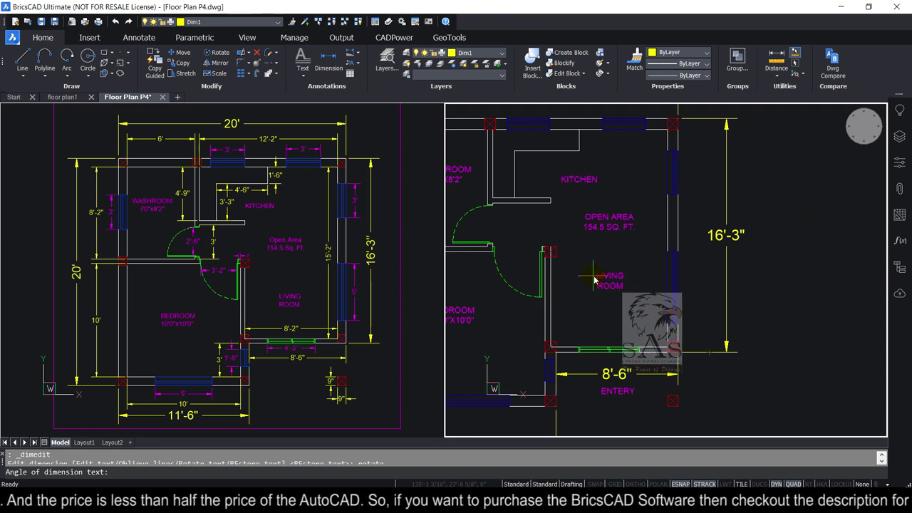
pyautogui.click(730, 285)
pyautogui.press('Return')
pyautogui.moveTo(743, 290); pyautogui.dragTo(791, 308, button='middle')
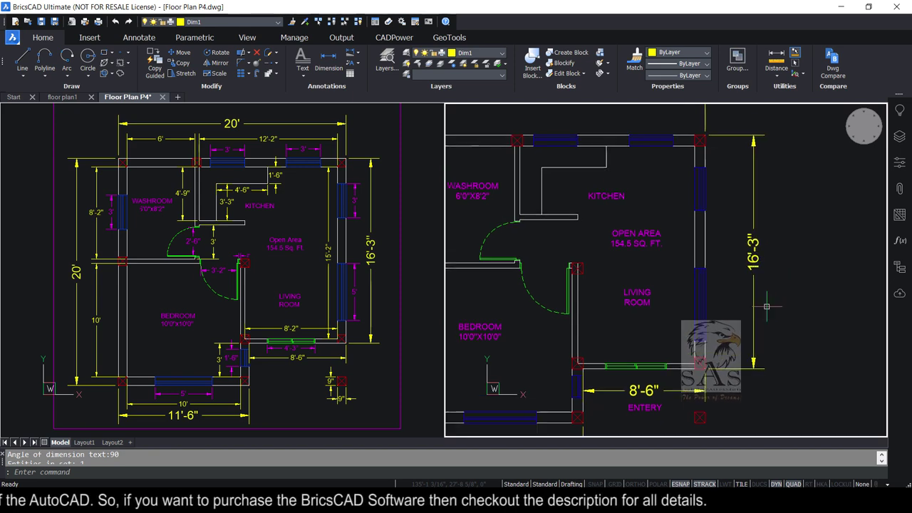
pyautogui.moveTo(637, 200); pyautogui.dragTo(751, 259, button='middle')
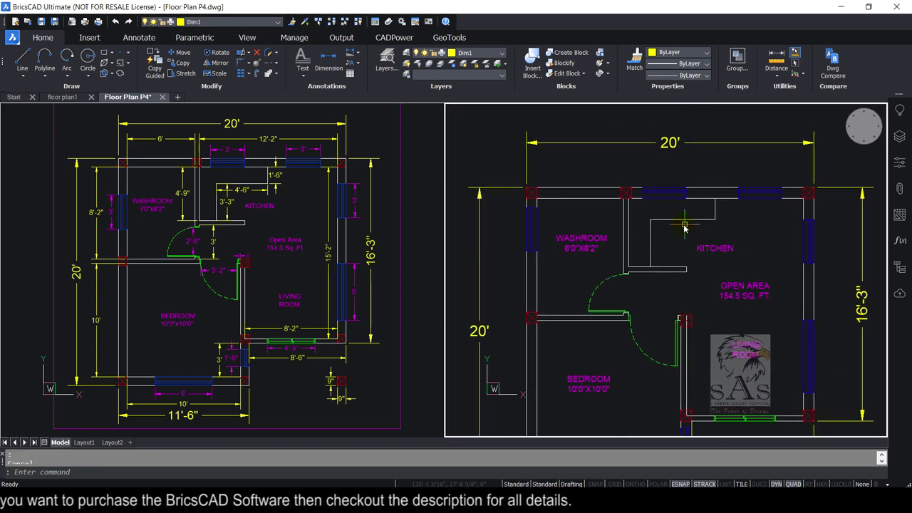
# Make Dim1 the current dimension style
pyautogui.moveTo(584, 277); pyautogui.dragTo(582, 258, button='middle')
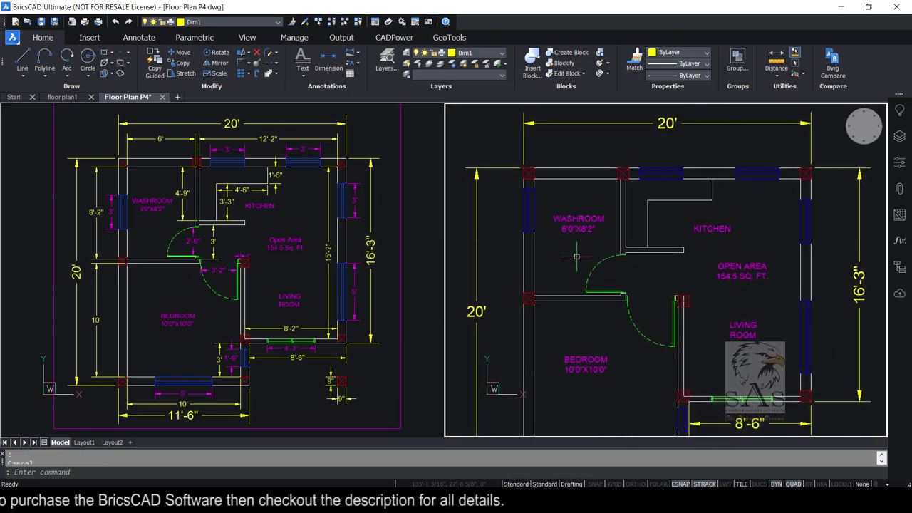
pyautogui.click(550, 484)
pyautogui.click(585, 434)
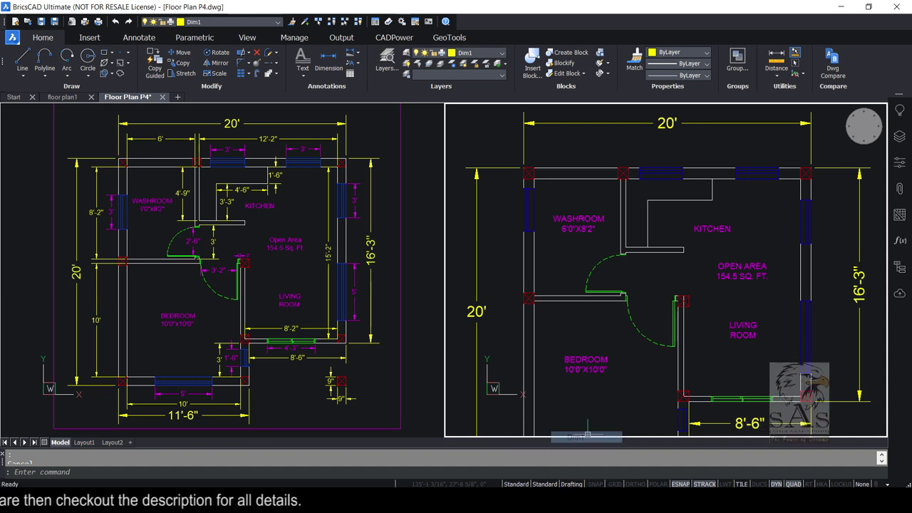
# Add a 6' linear dimension from the outer top corner to the washroom wall
pyautogui.moveTo(488, 186); pyautogui.dragTo(456, 221, button='middle')
pyautogui.click(352, 53)
pyautogui.click(373, 69)
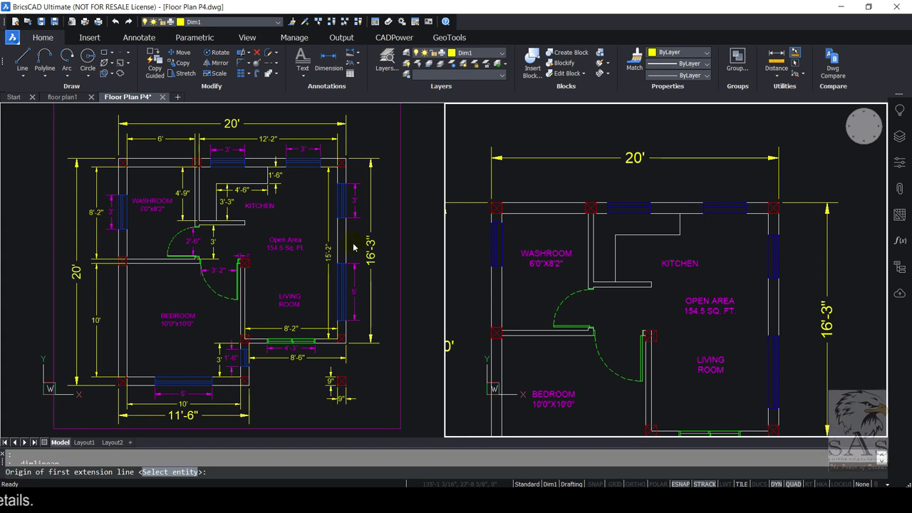
pyautogui.scroll(1, 546, 203)
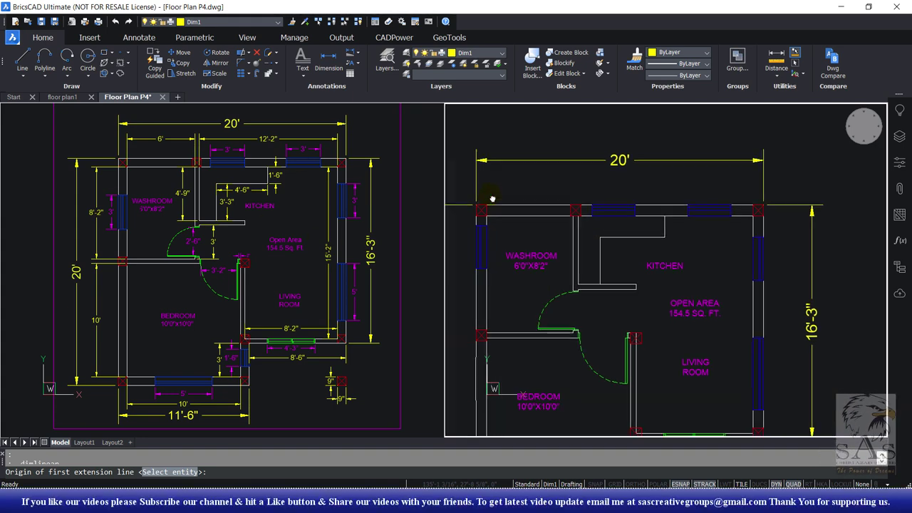
pyautogui.scroll(1, 542, 208)
pyautogui.scroll(1, 533, 218)
pyautogui.scroll(1, 521, 228)
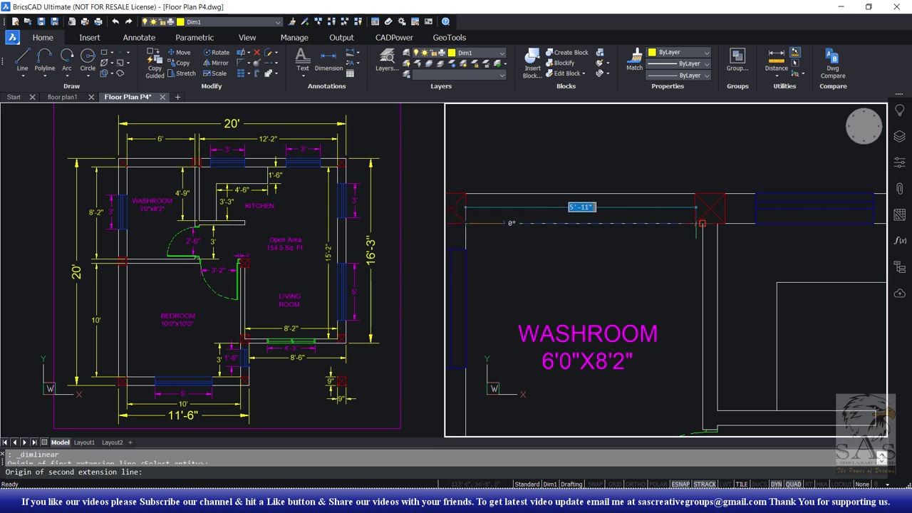
pyautogui.click(701, 226)
pyautogui.scroll(-1, 698, 200)
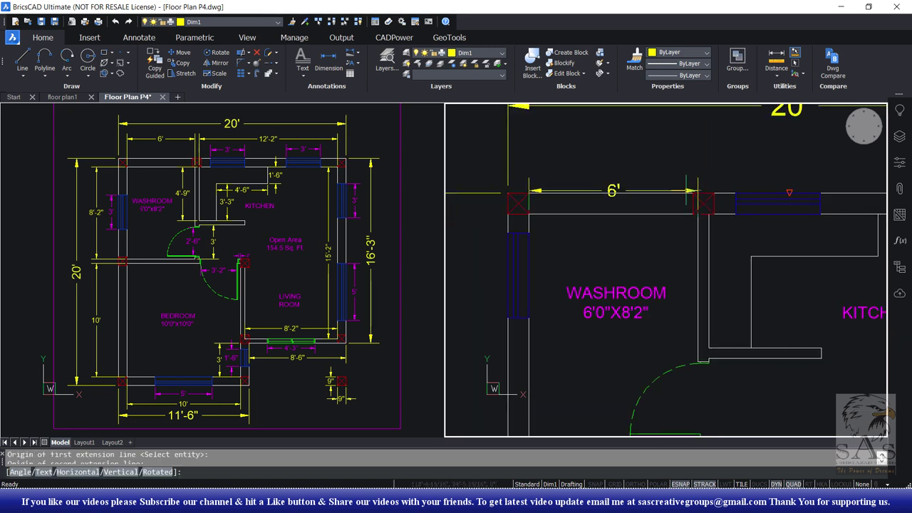
pyautogui.click(690, 148)
pyautogui.scroll(-1, 719, 214)
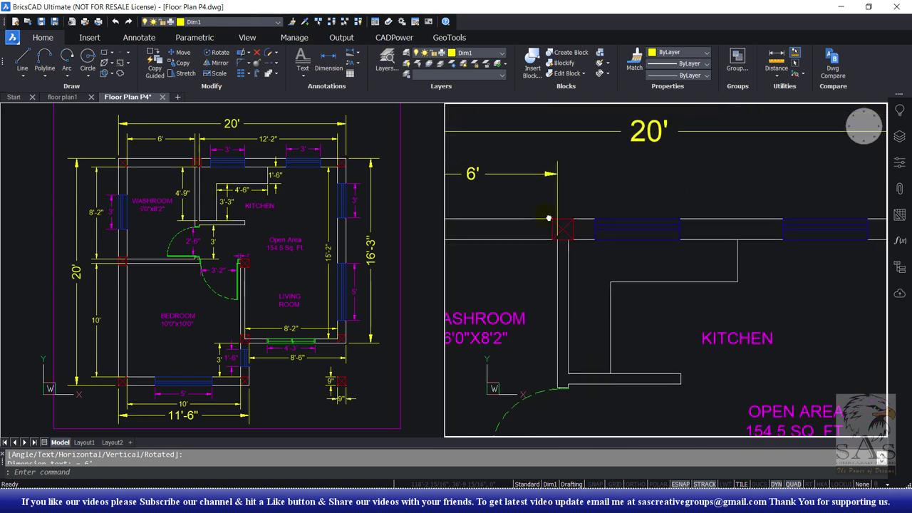
pyautogui.scroll(-1, 758, 304)
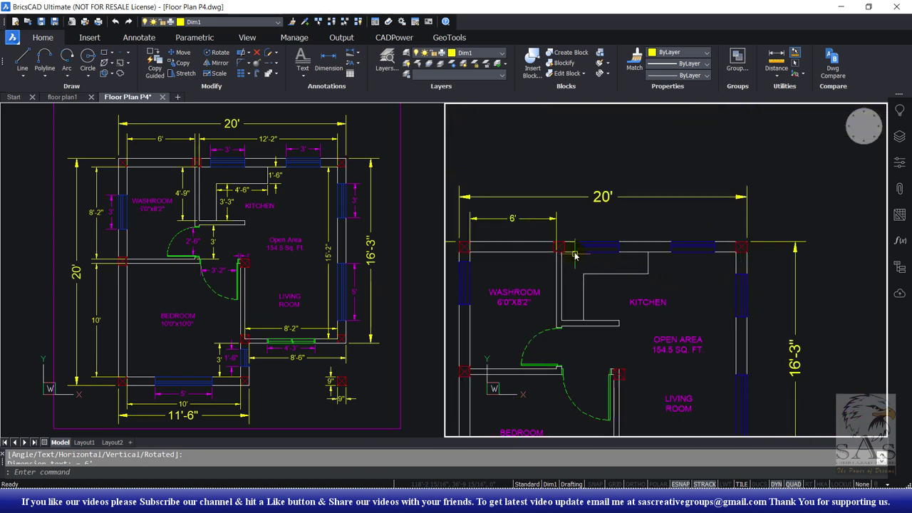
pyautogui.press('Return')
pyautogui.scroll(2, 575, 255)
pyautogui.scroll(-1, 656, 260)
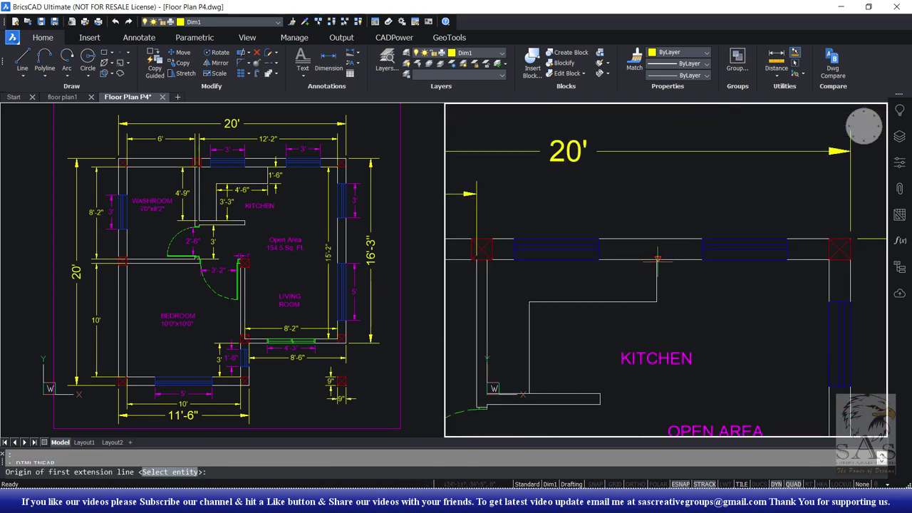
# Dimension the kitchen walls at 1'-6", 4'-6" and 3'-3"
pyautogui.click(659, 305)
pyautogui.click(529, 302)
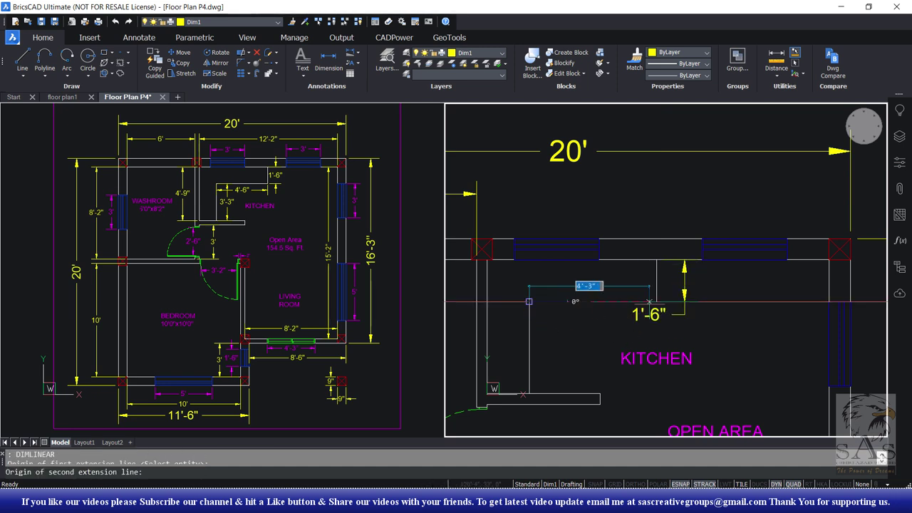
pyautogui.click(656, 303)
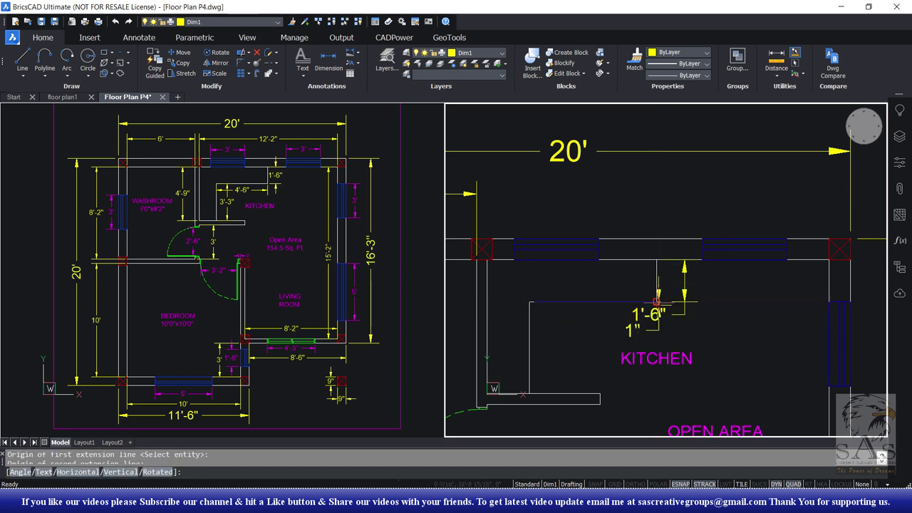
pyautogui.click(527, 394)
pyautogui.click(557, 348)
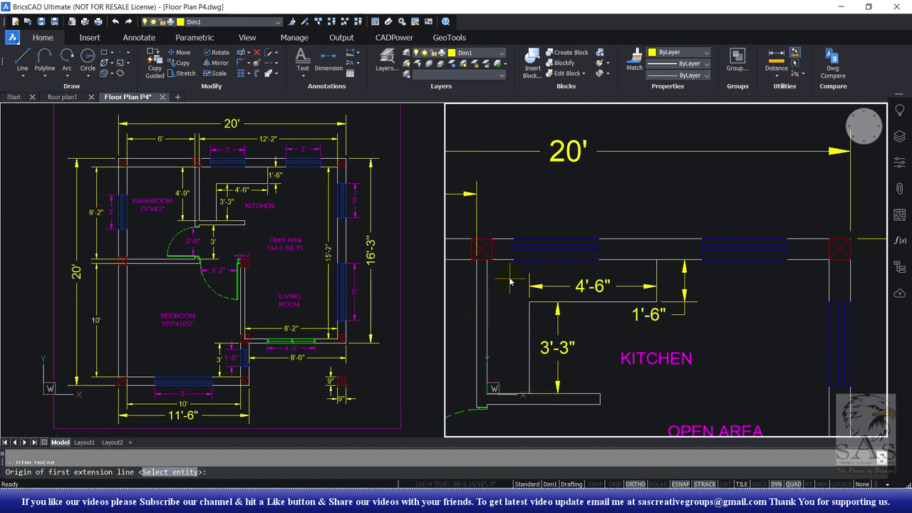
# Add the 4'-9" dimension beside the washroom wall and try repositioning it with Move
pyautogui.moveTo(509, 282); pyautogui.dragTo(555, 254, button='middle')
pyautogui.click(549, 394)
pyautogui.click(514, 313)
pyautogui.moveTo(499, 299); pyautogui.dragTo(578, 260, button='middle')
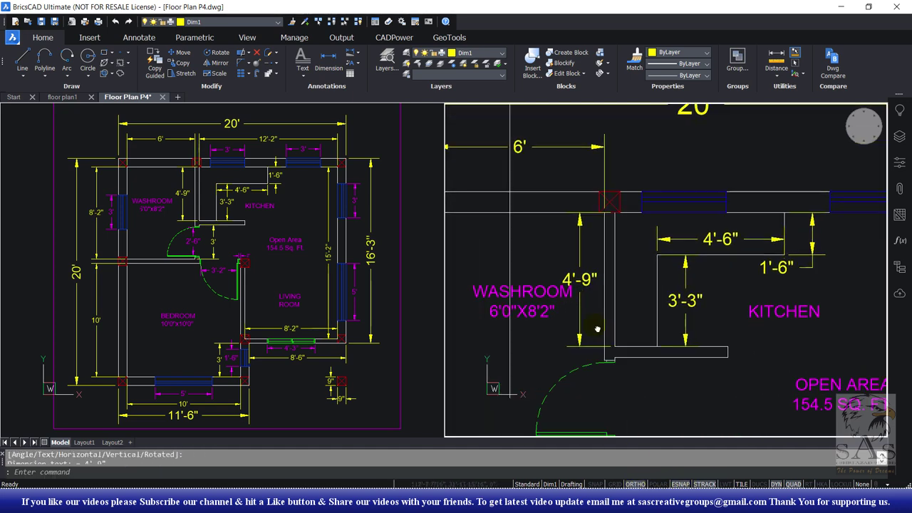
pyautogui.moveTo(558, 327); pyautogui.dragTo(517, 267)
pyautogui.write('m')
pyautogui.press('Return')
pyautogui.press('Escape')
pyautogui.moveTo(544, 263); pyautogui.dragTo(615, 250, button='middle')
pyautogui.press('Return')
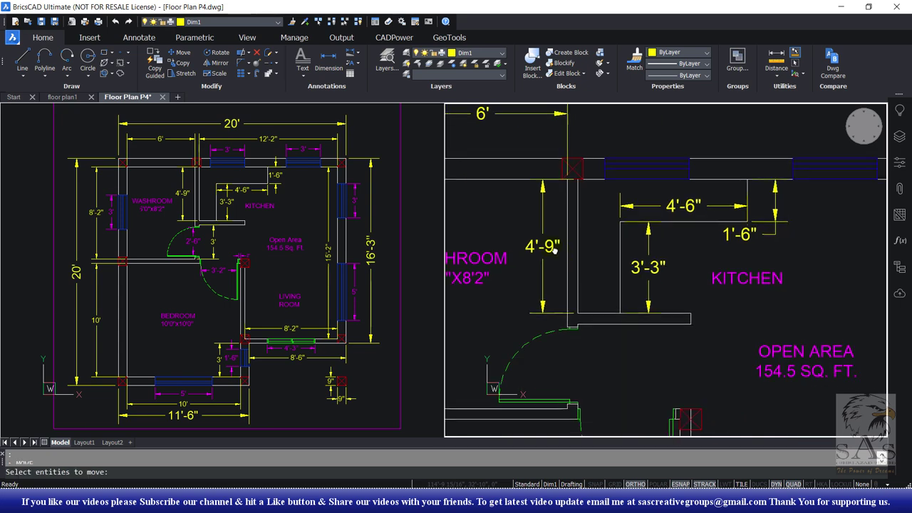
pyautogui.moveTo(797, 266); pyautogui.dragTo(602, 242, button='middle')
# Add a 15'-1" linear dimension along the open-area wall
pyautogui.click(351, 55)
pyautogui.click(796, 186)
pyautogui.moveTo(669, 299)
pyautogui.mouseDown(button='middle')
pyautogui.moveTo(670, 114)
pyautogui.moveTo(669, 143)
pyautogui.mouseUp(button='middle')
pyautogui.click(706, 286)
pyautogui.moveTo(674, 274); pyautogui.dragTo(656, 425, button='middle')
pyautogui.click(638, 214)
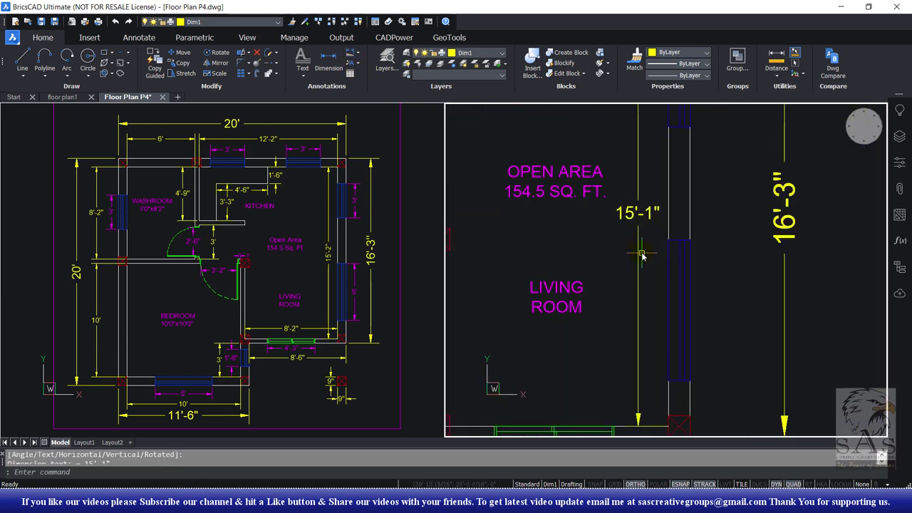
pyautogui.press('Return')
# Rotate the 15'-1" dimension text 90 degrees so it reads vertically
pyautogui.press('Escape')
pyautogui.click(657, 215)
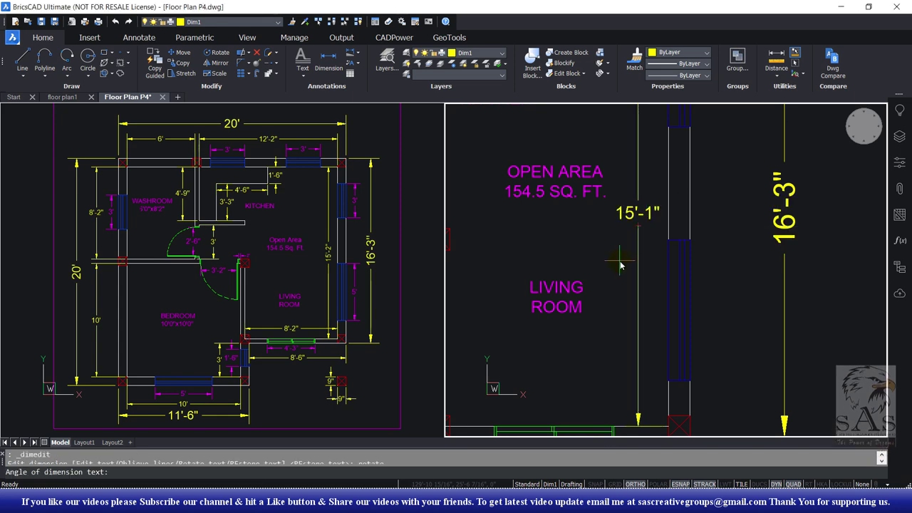
pyautogui.write('90')
pyautogui.press('Return')
pyautogui.press('Escape')
pyautogui.scroll(-3, 620, 267)
pyautogui.scroll(3, 541, 185)
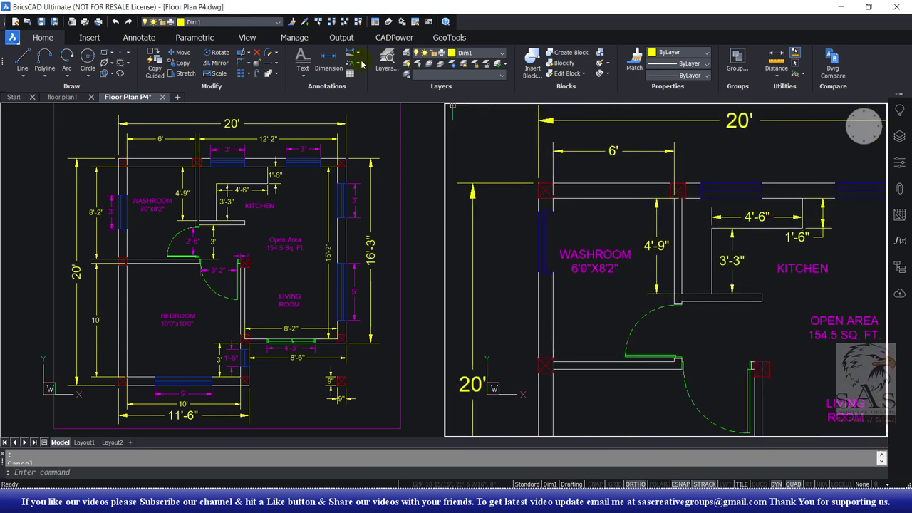
# Begin the washroom's 8'-2" dimension, then cancel it and step the zoom back
pyautogui.scroll(2, 529, 208)
pyautogui.click(545, 164)
pyautogui.scroll(1, 555, 317)
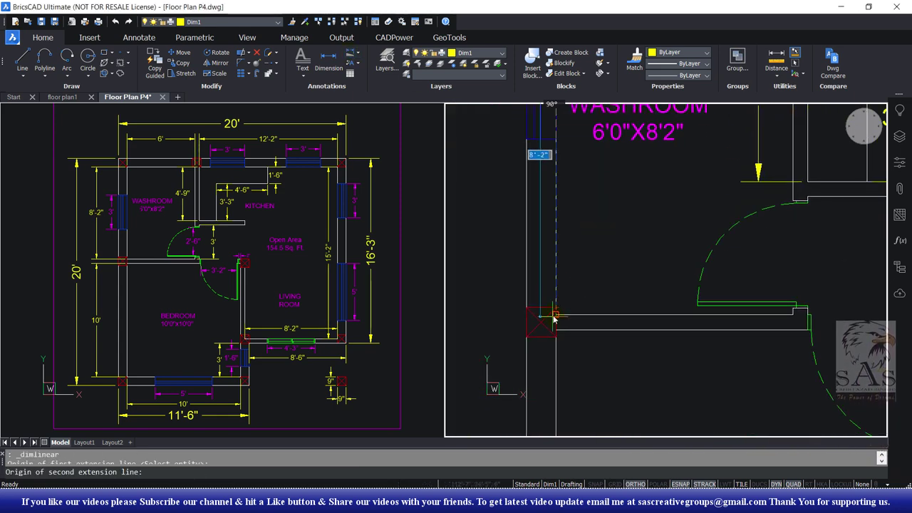
pyautogui.press('Escape')
pyautogui.hotkey('ctrl', 'z')
pyautogui.hotkey('ctrl', 'z')
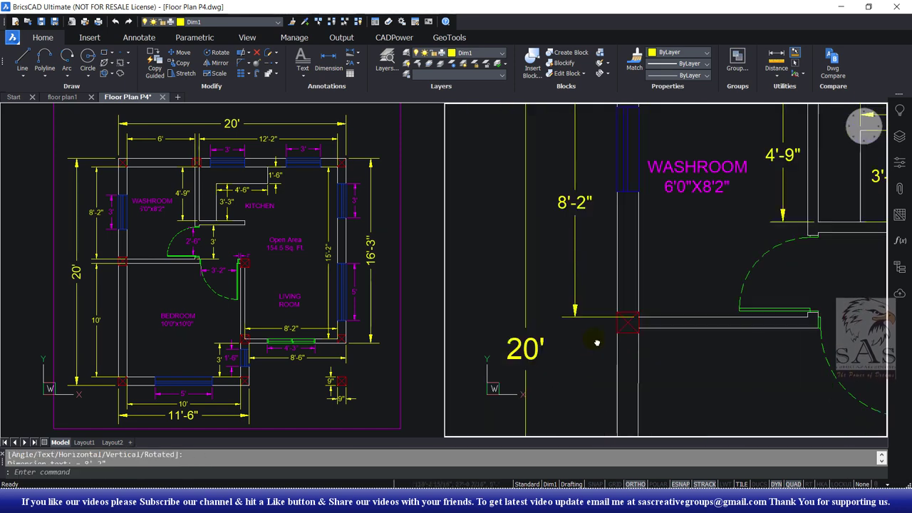
pyautogui.hotkey('ctrl', 'z')
# Dimension the bedroom's bottom wall at 10', placing it below the wall
pyautogui.click(345, 65)
pyautogui.click(581, 225)
pyautogui.scroll(-2, 591, 285)
pyautogui.scroll(2, 597, 341)
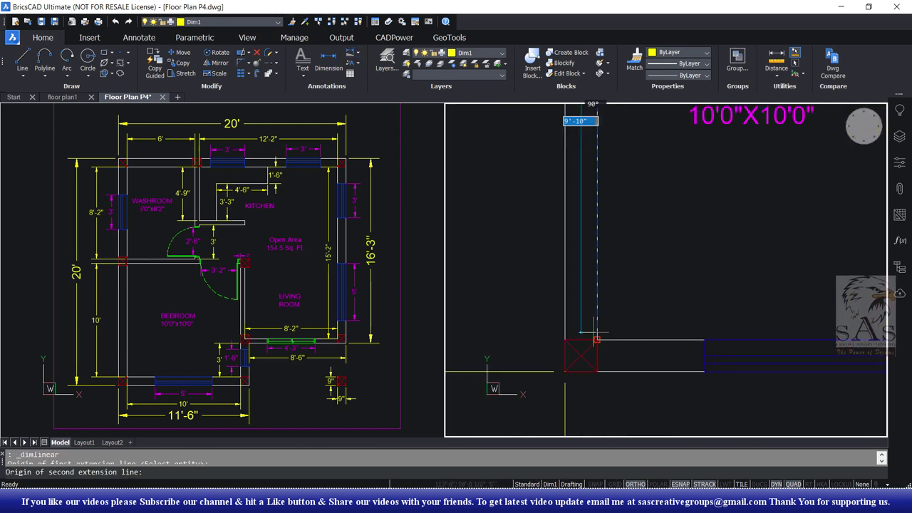
pyautogui.scroll(-3, 598, 344)
pyautogui.press('Escape')
pyautogui.press('Return')
pyautogui.scroll(2, 641, 271)
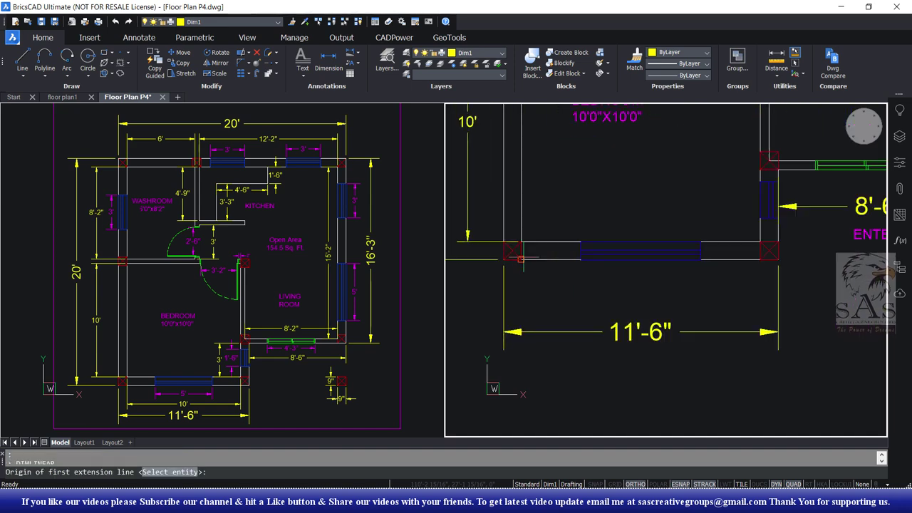
pyautogui.click(594, 260)
pyautogui.scroll(-2, 671, 263)
pyautogui.scroll(3, 701, 299)
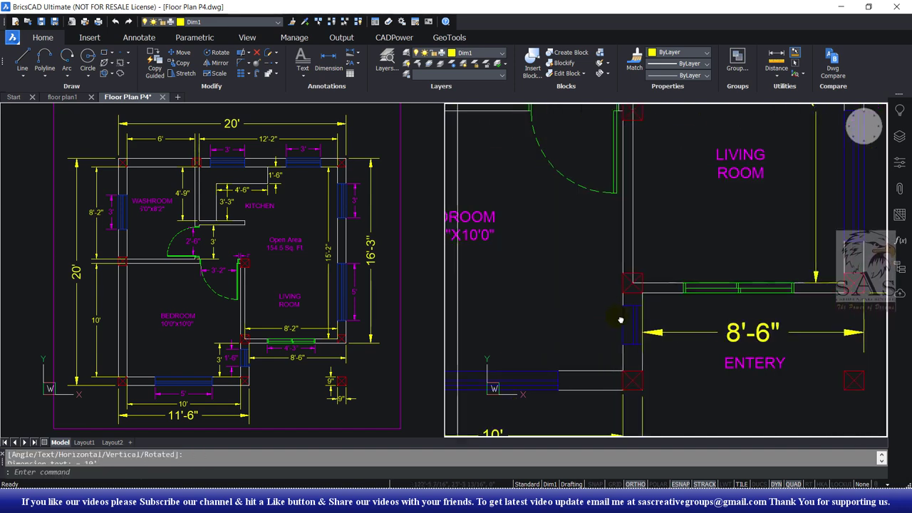
pyautogui.click(701, 299)
pyautogui.scroll(-2, 701, 299)
# Add a 3' linear dimension beside the entry column
pyautogui.press('Return')
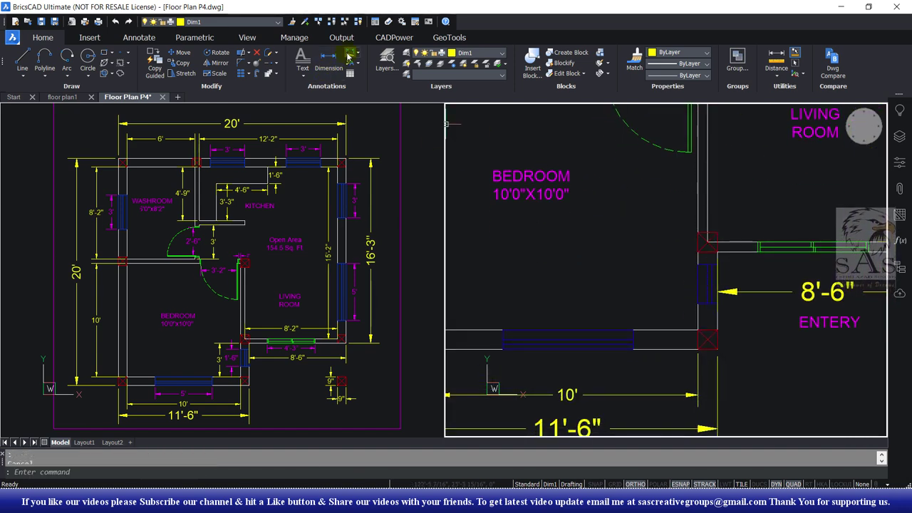
pyautogui.click(697, 333)
pyautogui.scroll(2, 698, 333)
pyautogui.click(692, 231)
pyautogui.click(632, 347)
pyautogui.scroll(-3, 632, 346)
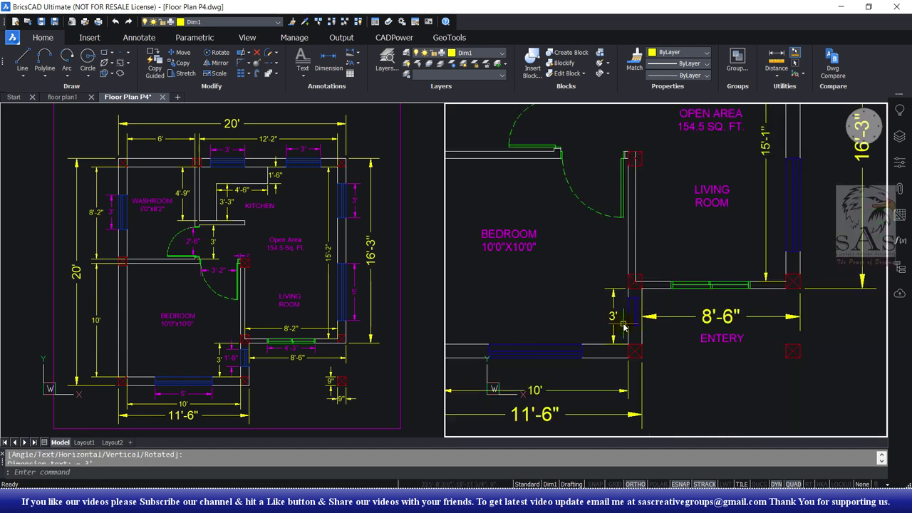
pyautogui.scroll(1, 752, 342)
# Dimension the living room's bottom wall at 8'-2"
pyautogui.press('Return')
pyautogui.click(654, 318)
pyautogui.scroll(2, 802, 319)
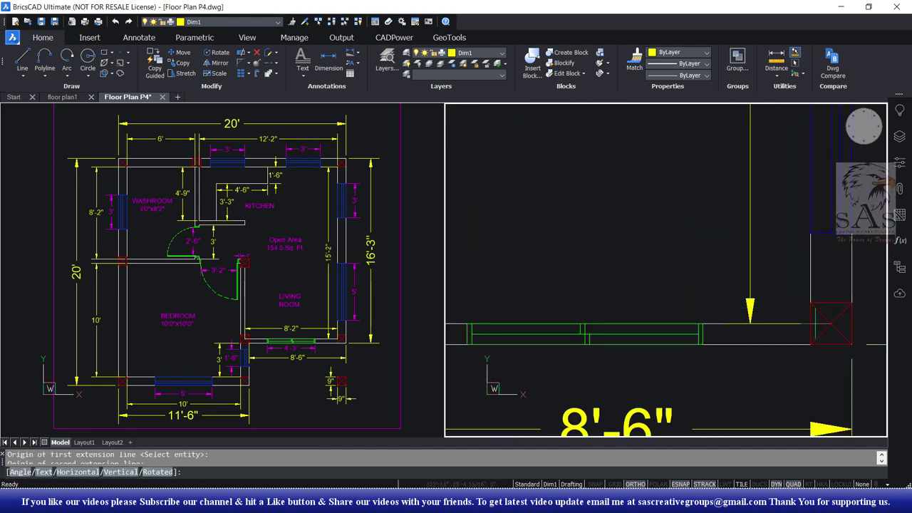
pyautogui.click(801, 319)
pyautogui.scroll(-2, 801, 319)
pyautogui.click(737, 278)
# Add a 3' dimension across the door opening
pyautogui.press('Return')
pyautogui.scroll(1, 598, 259)
pyautogui.scroll(-2, 604, 258)
pyautogui.scroll(2, 604, 258)
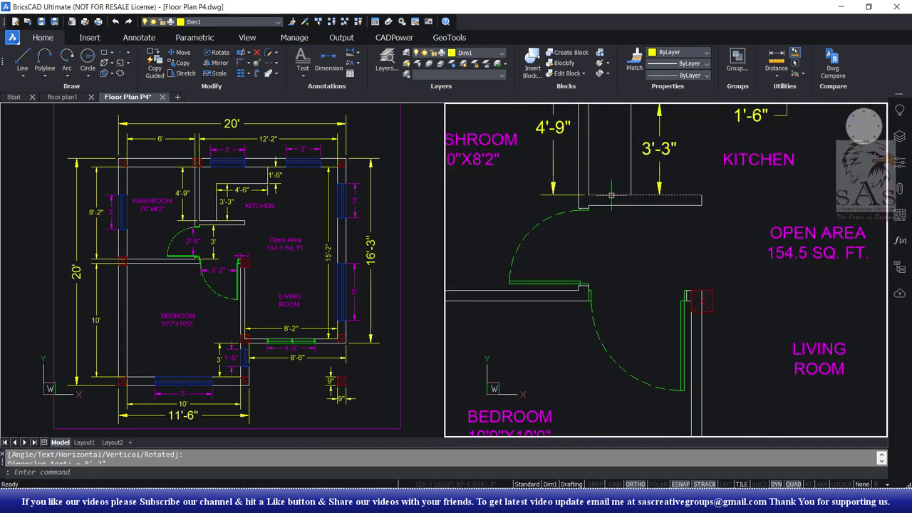
pyautogui.scroll(1, 604, 258)
pyautogui.click(588, 209)
pyautogui.click(589, 282)
pyautogui.click(604, 246)
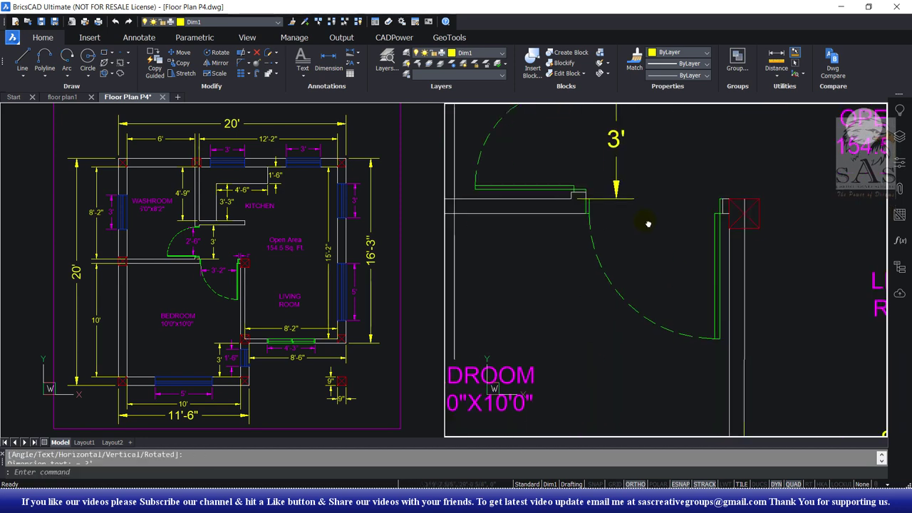
pyautogui.scroll(-1, 647, 224)
pyautogui.scroll(-3, 674, 340)
# Re-centre the whole floor plan in view and open the layer list
pyautogui.moveTo(717, 283); pyautogui.dragTo(764, 273, button='middle')
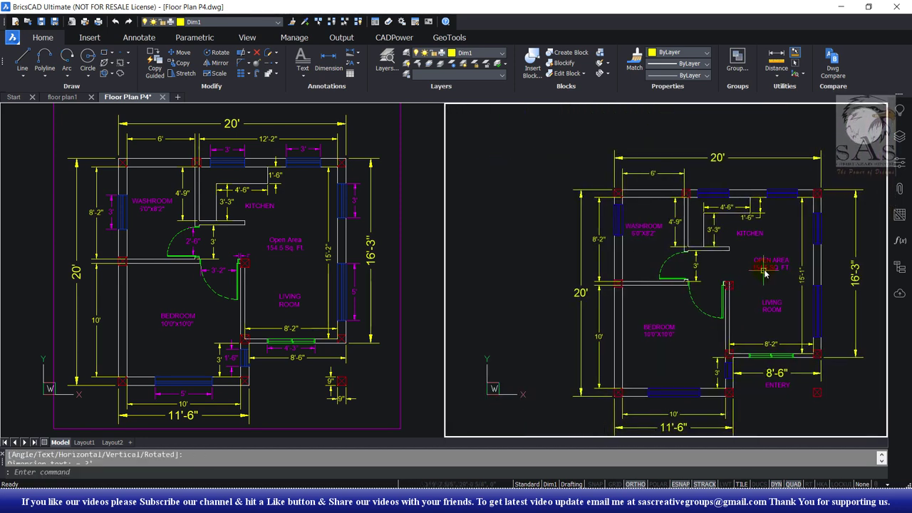
pyautogui.scroll(2, 757, 266)
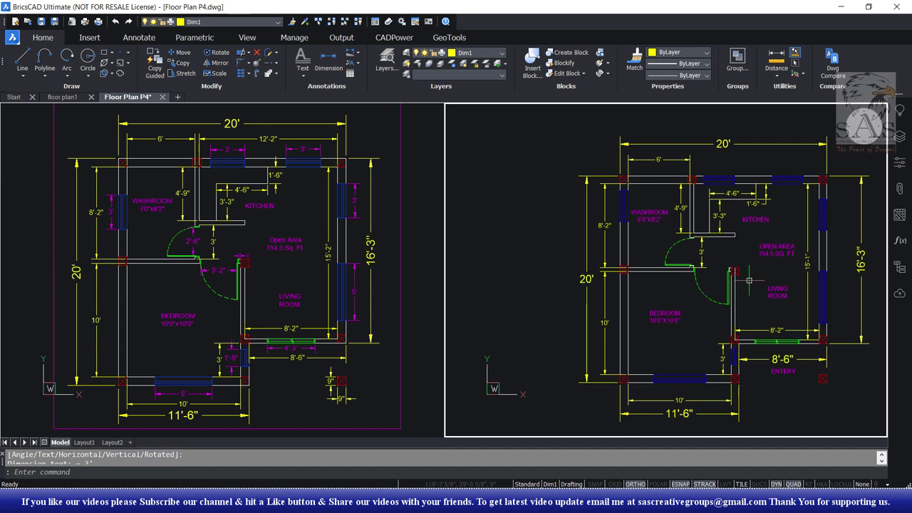
pyautogui.scroll(-2, 761, 239)
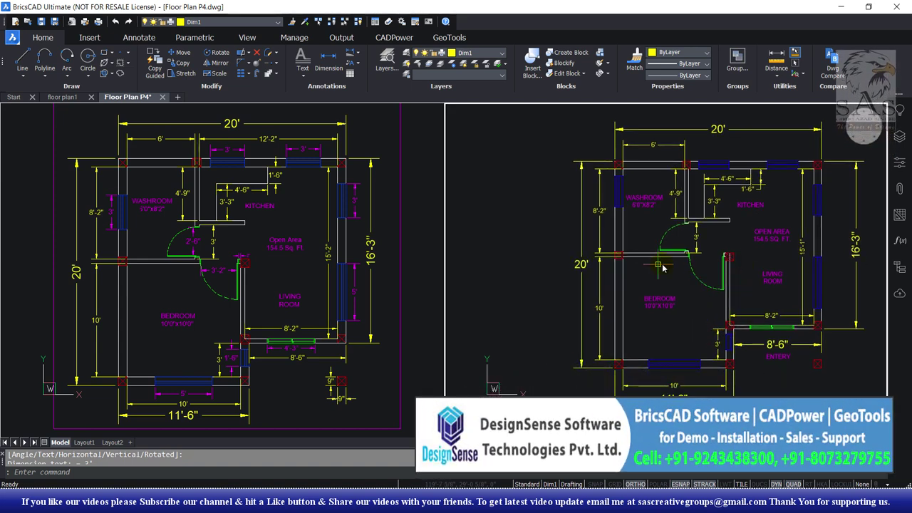
pyautogui.scroll(1, 685, 264)
pyautogui.scroll(-1, 669, 299)
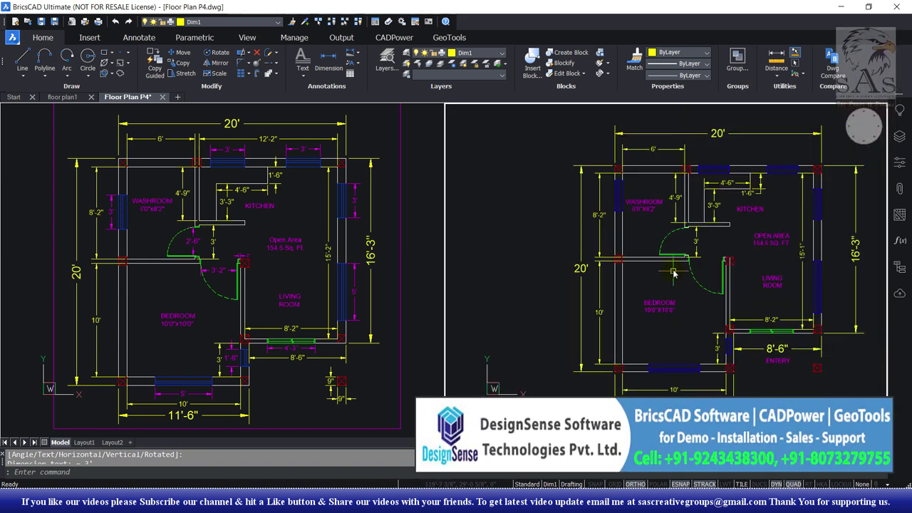
pyautogui.moveTo(656, 330); pyautogui.dragTo(651, 282, button='middle')
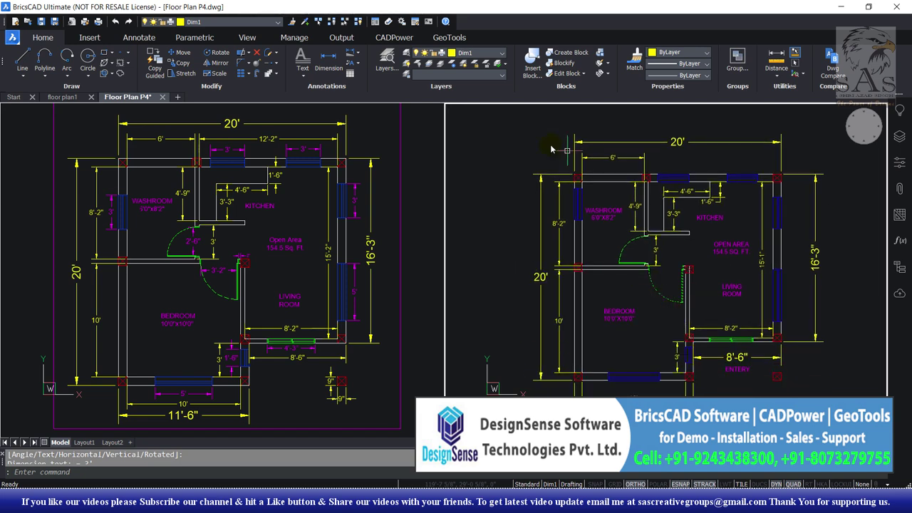
pyautogui.click(488, 52)
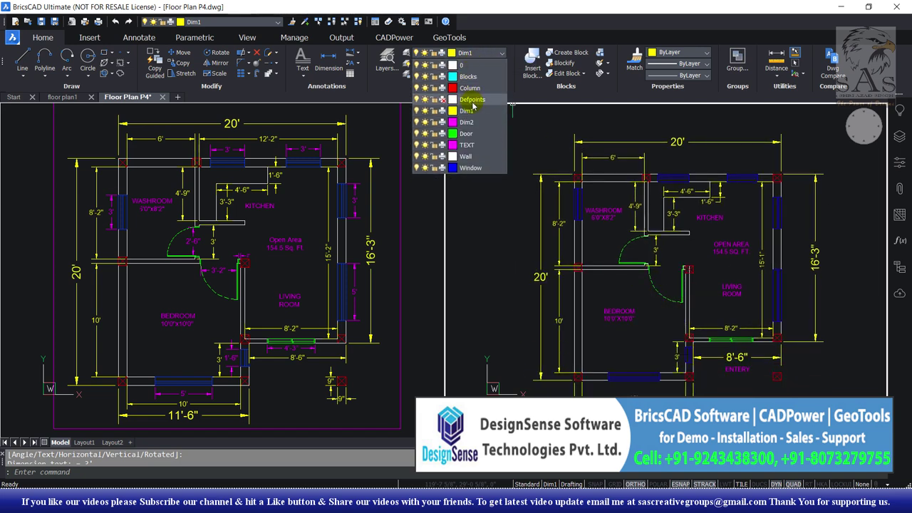
# Make Dim2 the current layer and dimension the 2'-6" door opening
pyautogui.click(474, 123)
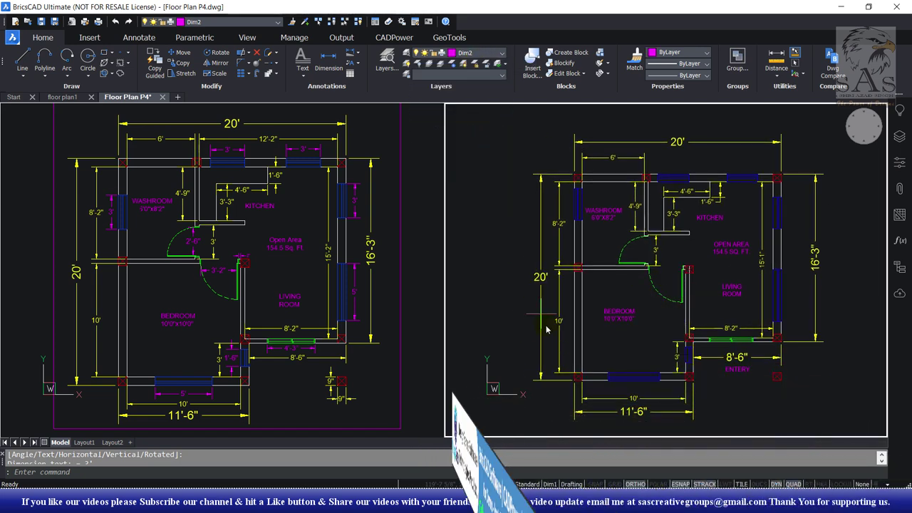
pyautogui.scroll(5, 678, 249)
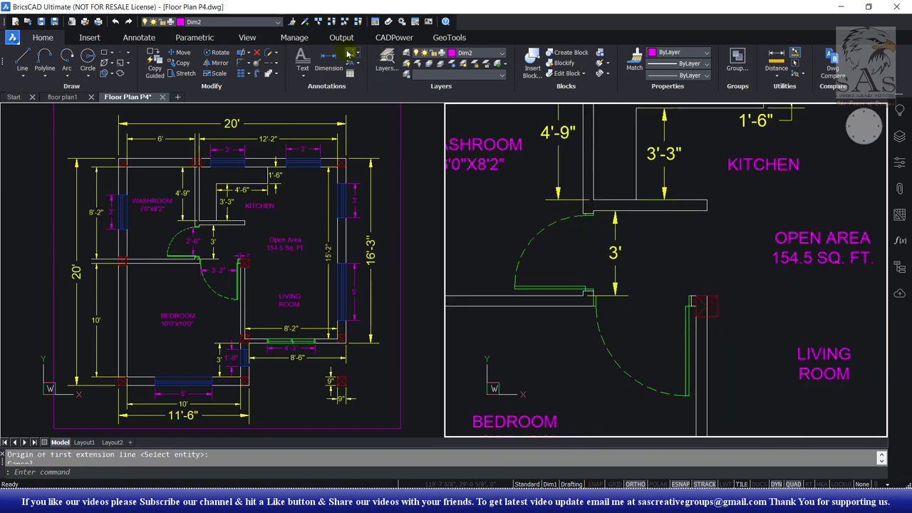
pyautogui.scroll(4, 588, 221)
pyautogui.click(586, 191)
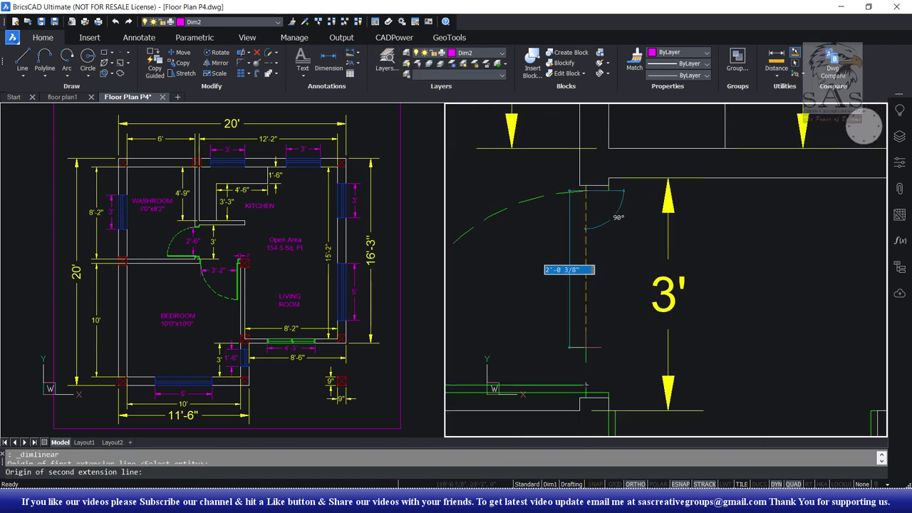
pyautogui.click(585, 386)
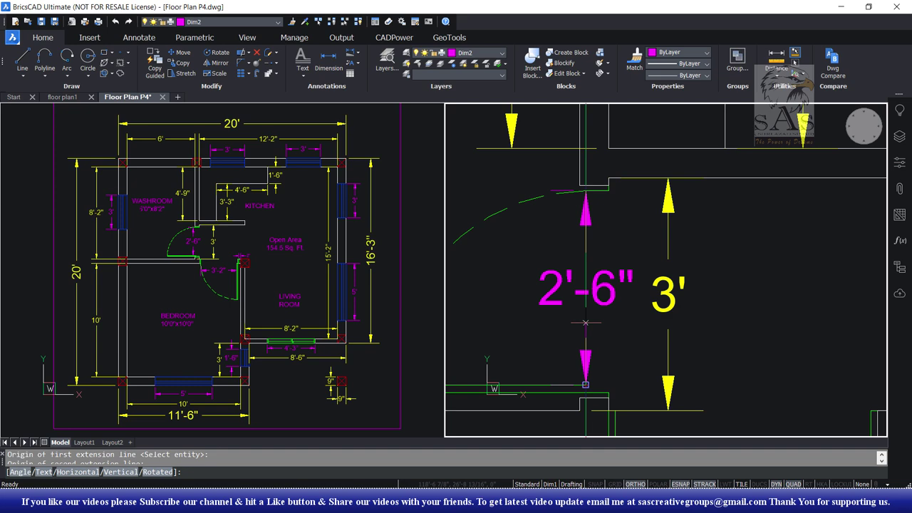
pyautogui.click(554, 295)
pyautogui.scroll(-3, 554, 294)
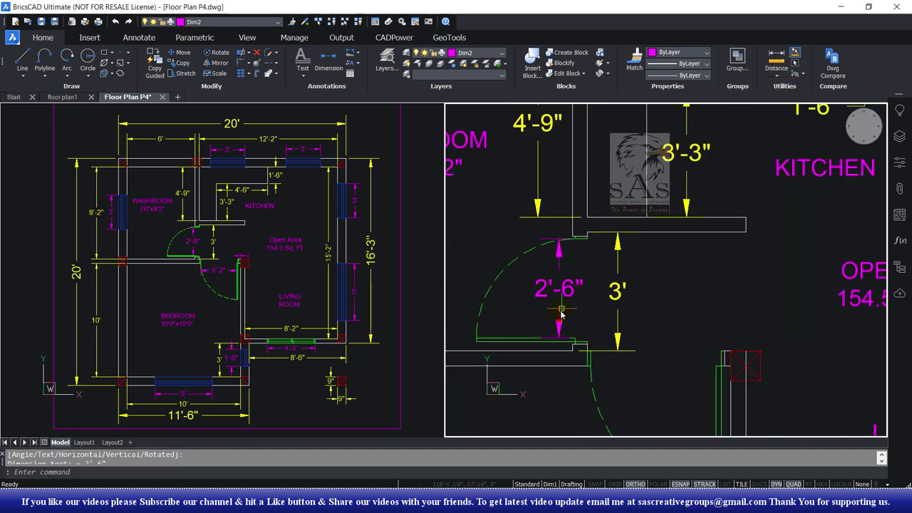
pyautogui.scroll(3, 673, 330)
pyautogui.moveTo(674, 329); pyautogui.dragTo(580, 296, button='middle')
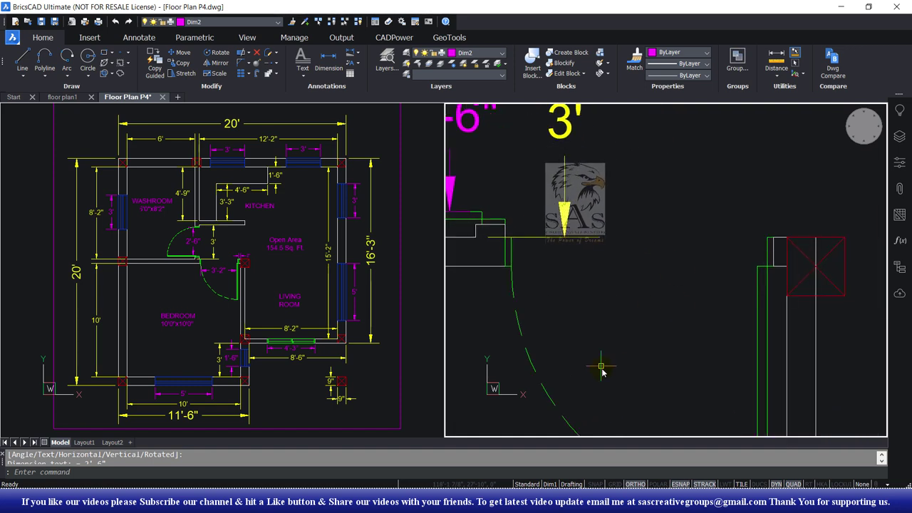
# Add a 3'-2" dimension across the next door opening
pyautogui.press('Return')
pyautogui.click(513, 269)
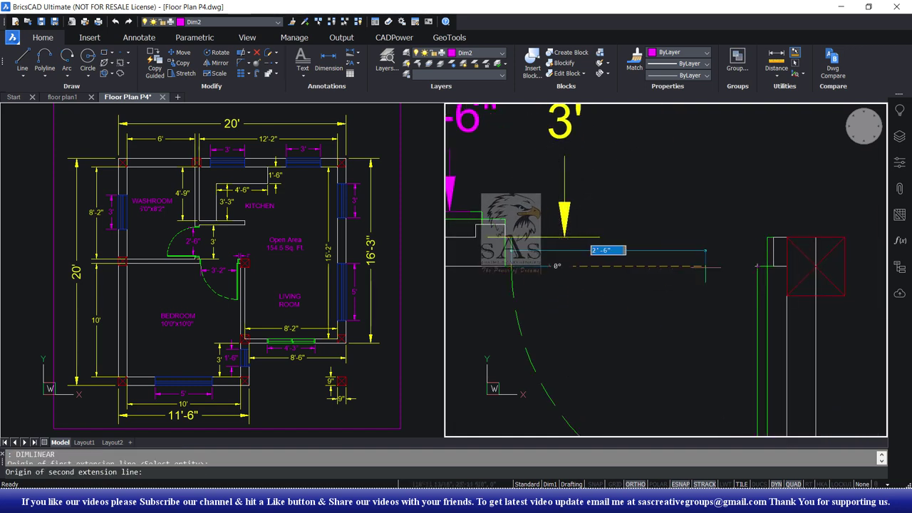
pyautogui.click(766, 267)
pyautogui.click(593, 216)
pyautogui.scroll(-3, 594, 215)
pyautogui.scroll(5, 594, 215)
# Dimension the entry window at 4'-3"
pyautogui.press('Return')
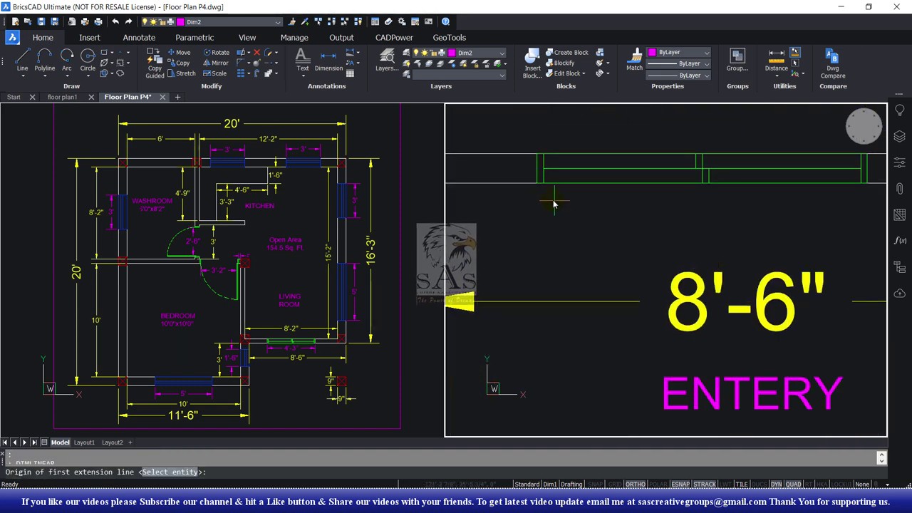
pyautogui.click(536, 183)
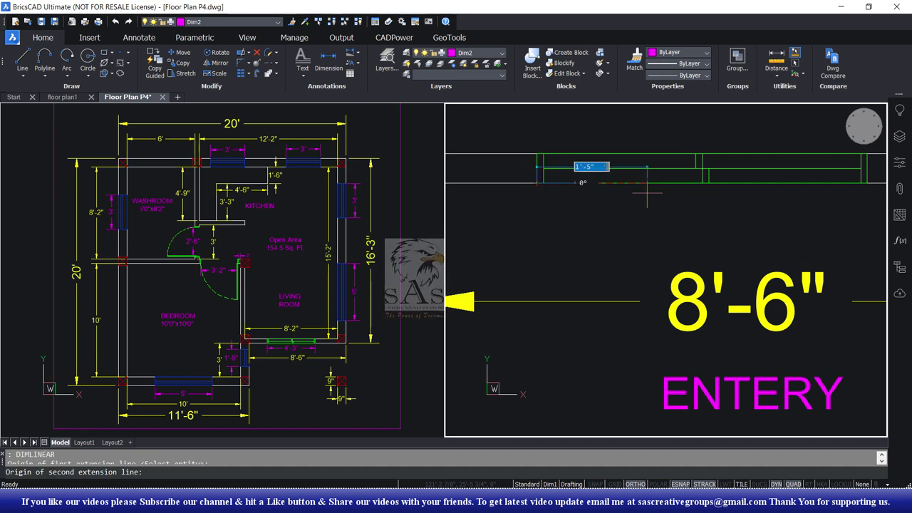
pyautogui.click(866, 184)
pyautogui.click(818, 221)
pyautogui.scroll(-3, 818, 220)
# Start the 5' bedroom window dimension by picking both window ends
pyautogui.press('Return')
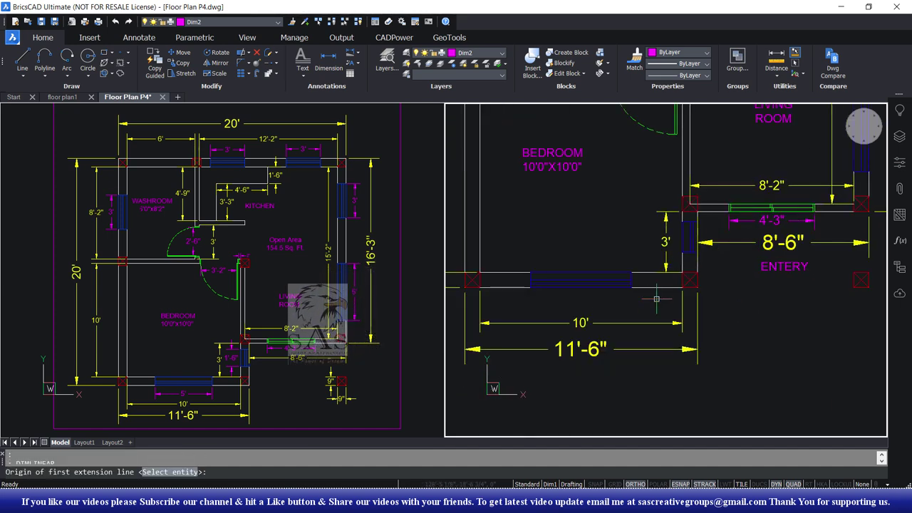
pyautogui.scroll(4, 522, 291)
pyautogui.click(522, 289)
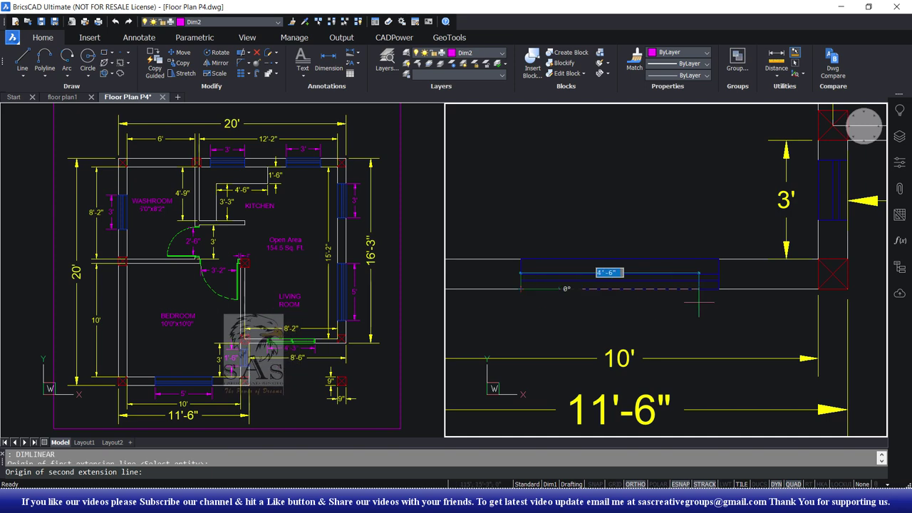
pyautogui.click(719, 289)
# Place the 5' bedroom window dimension and add the 1'-6" wall-piece dimension
pyautogui.click(702, 309)
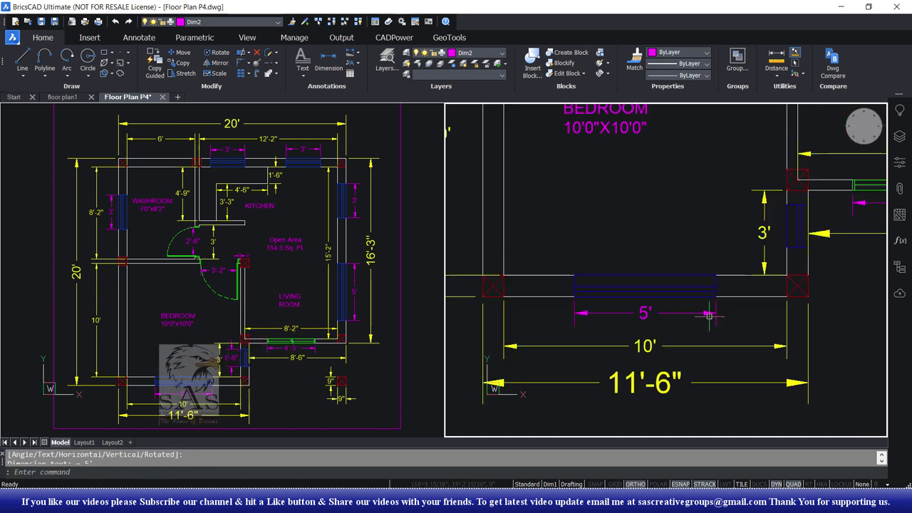
pyautogui.scroll(-3, 702, 309)
pyautogui.scroll(3, 766, 284)
pyautogui.press('Return')
pyautogui.scroll(2, 766, 283)
pyautogui.click(626, 248)
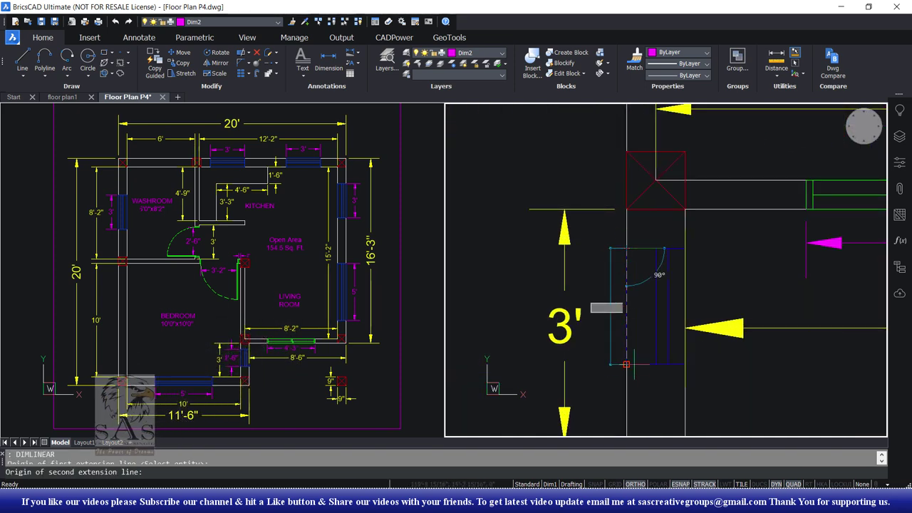
pyautogui.click(627, 364)
pyautogui.moveTo(723, 328); pyautogui.dragTo(824, 306, button='middle')
pyautogui.click(702, 315)
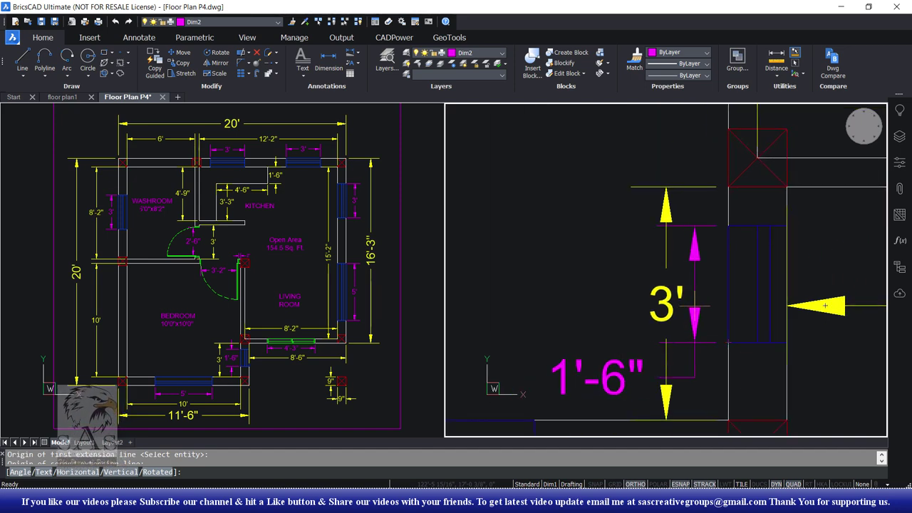
pyautogui.press('Escape')
# Move the yellow 3' dimension's text to the left of its line
pyautogui.click(663, 303)
pyautogui.click(662, 303)
pyautogui.click(539, 301)
pyautogui.press('Escape')
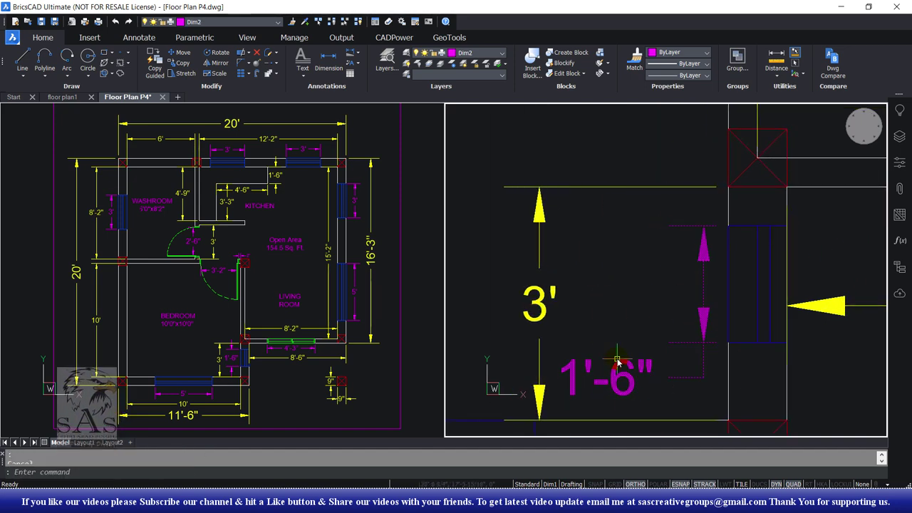
pyautogui.scroll(-3, 604, 345)
pyautogui.scroll(-2, 604, 345)
pyautogui.scroll(2, 604, 345)
pyautogui.scroll(2, 670, 236)
# Dimension the 5' right-wall window and pick points on the upper right-wall window
pyautogui.press('Return')
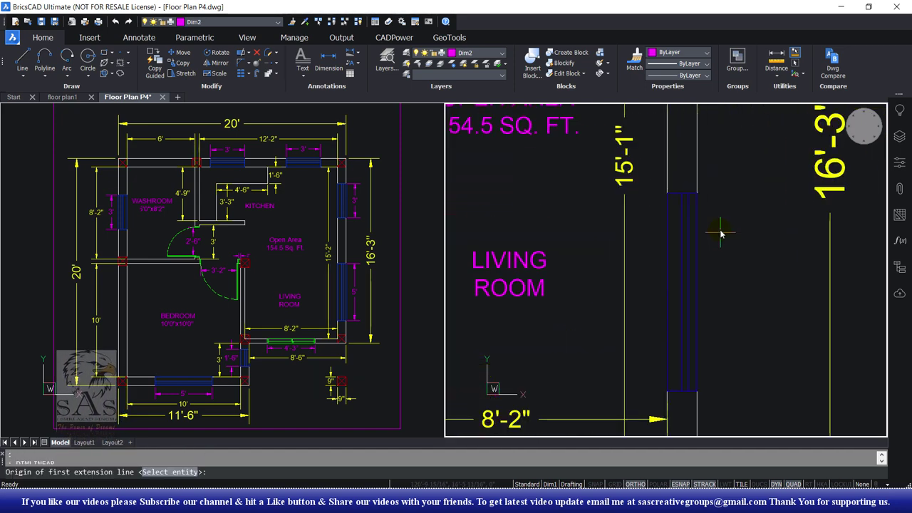
pyautogui.click(696, 193)
pyautogui.click(697, 390)
pyautogui.click(745, 205)
pyautogui.scroll(-2, 746, 205)
pyautogui.scroll(2, 671, 271)
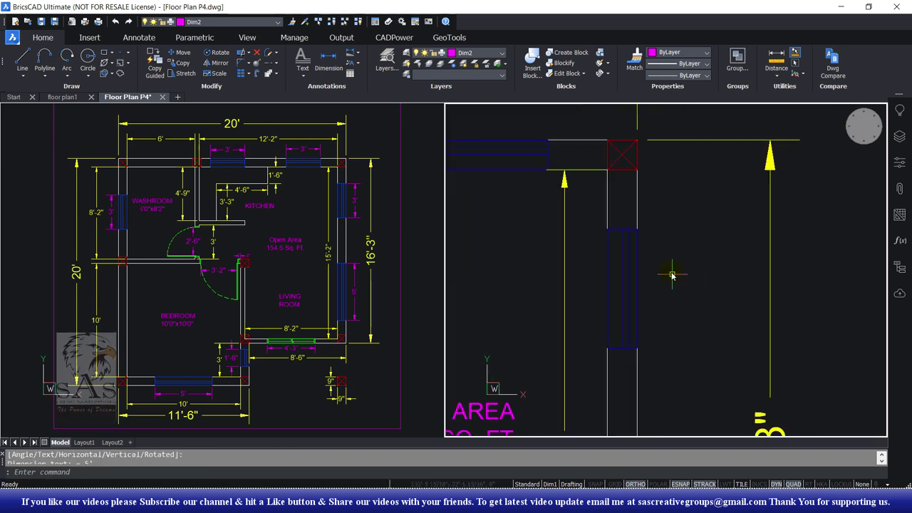
pyautogui.press('Return')
pyautogui.click(636, 228)
pyautogui.click(635, 348)
pyautogui.scroll(-2, 633, 348)
pyautogui.scroll(2, 634, 342)
# Dimension the two 3' windows on the top wall
pyautogui.press('Return')
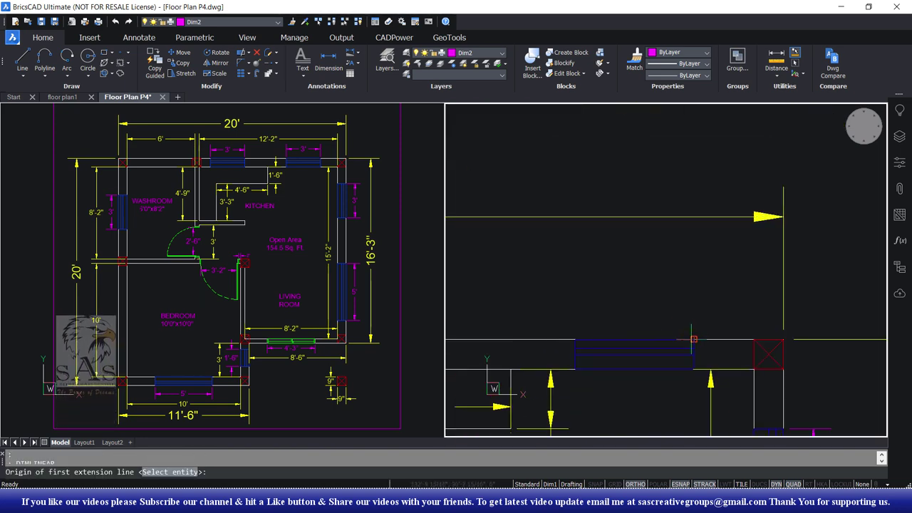
pyautogui.click(575, 339)
pyautogui.click(694, 339)
pyautogui.click(634, 306)
pyautogui.moveTo(579, 343); pyautogui.dragTo(758, 343, button='middle')
pyautogui.press('Return')
pyautogui.click(491, 339)
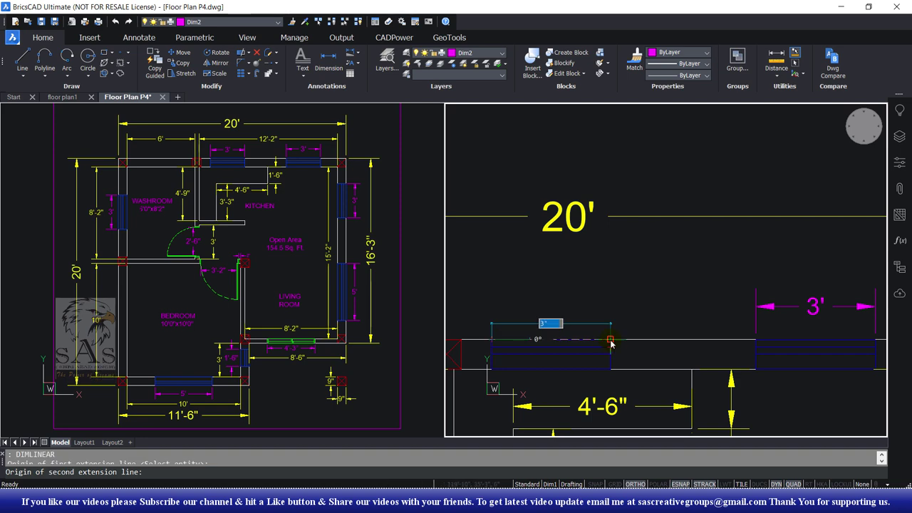
pyautogui.click(610, 340)
pyautogui.click(766, 312)
# Add the 3' washroom window dimension
pyautogui.moveTo(542, 214); pyautogui.dragTo(712, 342, button='middle')
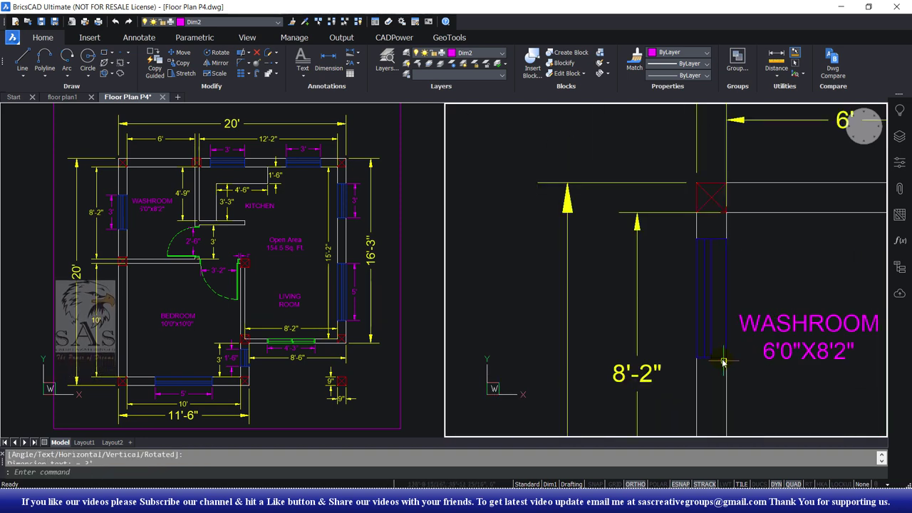
pyautogui.press('Return')
pyautogui.click(727, 239)
pyautogui.click(698, 362)
pyautogui.click(649, 335)
pyautogui.scroll(-5, 530, 423)
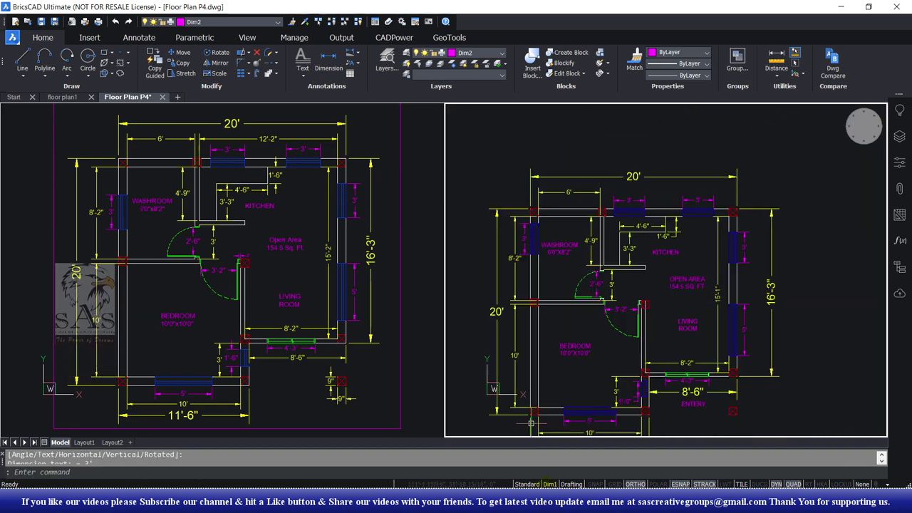
# Make Dim2 the current dimension style from the status-bar style list
pyautogui.click(548, 484)
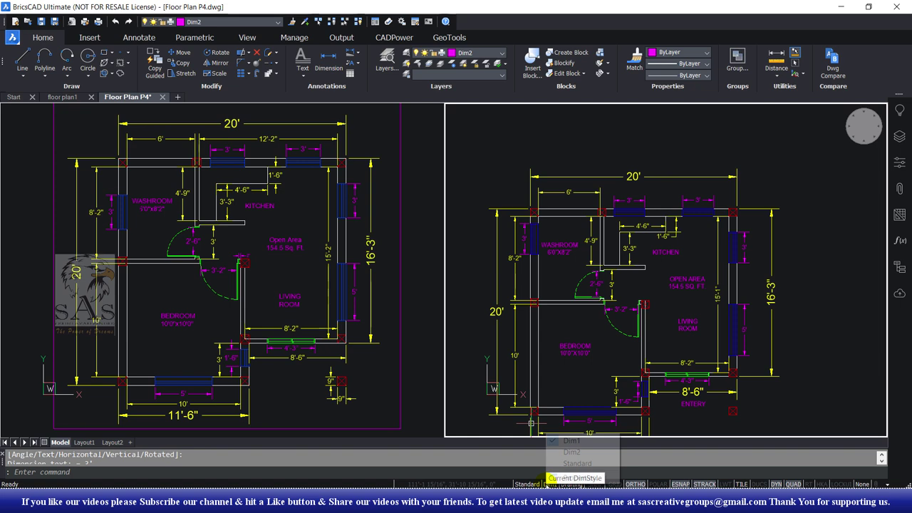
pyautogui.click(589, 451)
pyautogui.scroll(5, 656, 311)
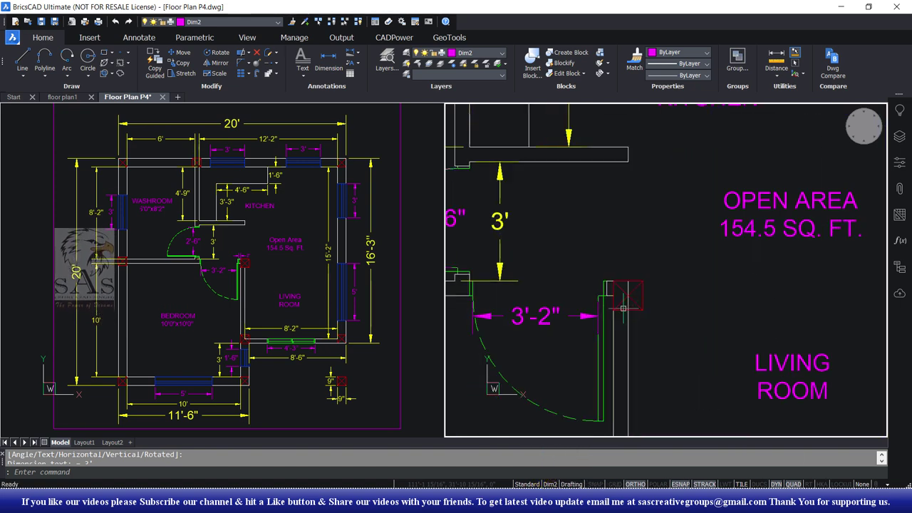
pyautogui.scroll(4, 627, 321)
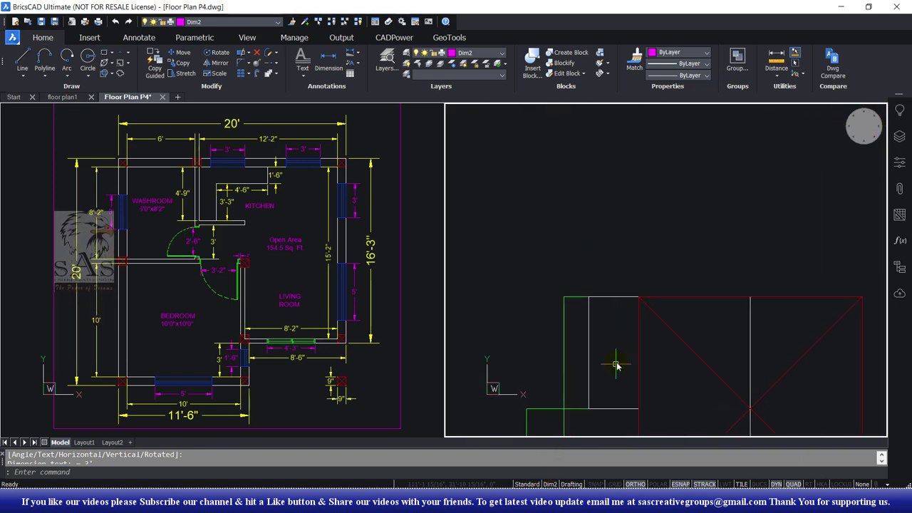
pyautogui.press('Return')
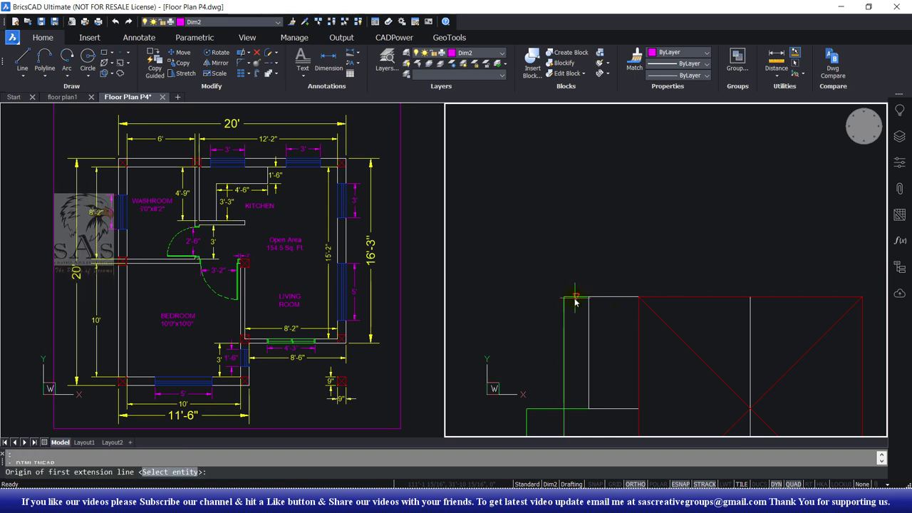
pyautogui.press('Escape')
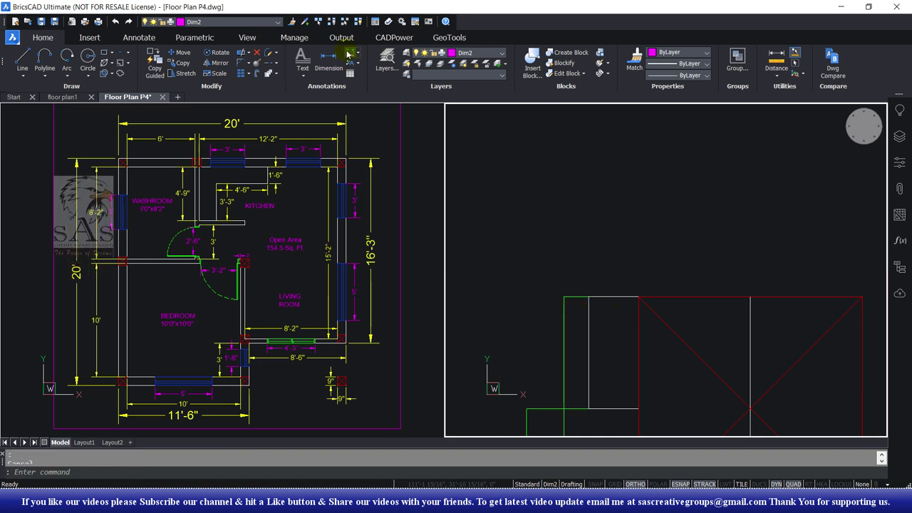
# Dimension the 2" gap between the wall corner and the column beside the bedroom door
pyautogui.click(349, 54)
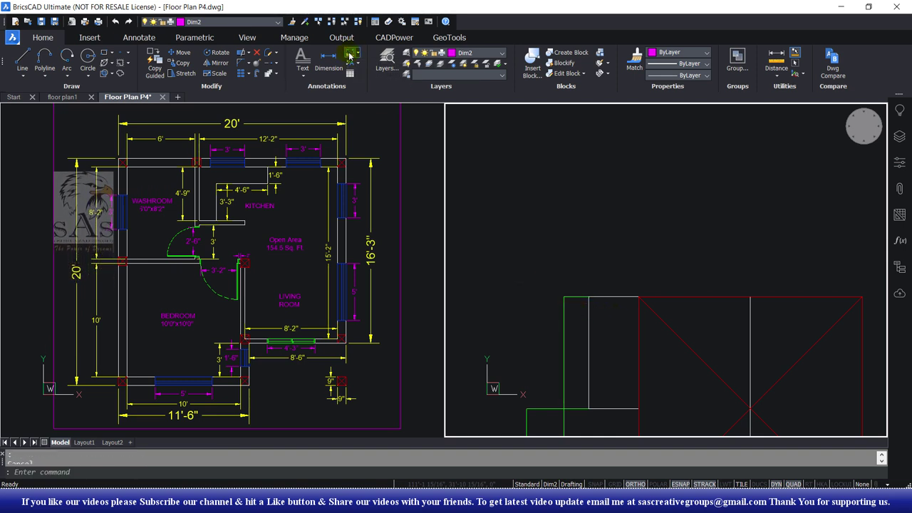
pyautogui.click(587, 297)
pyautogui.click(638, 296)
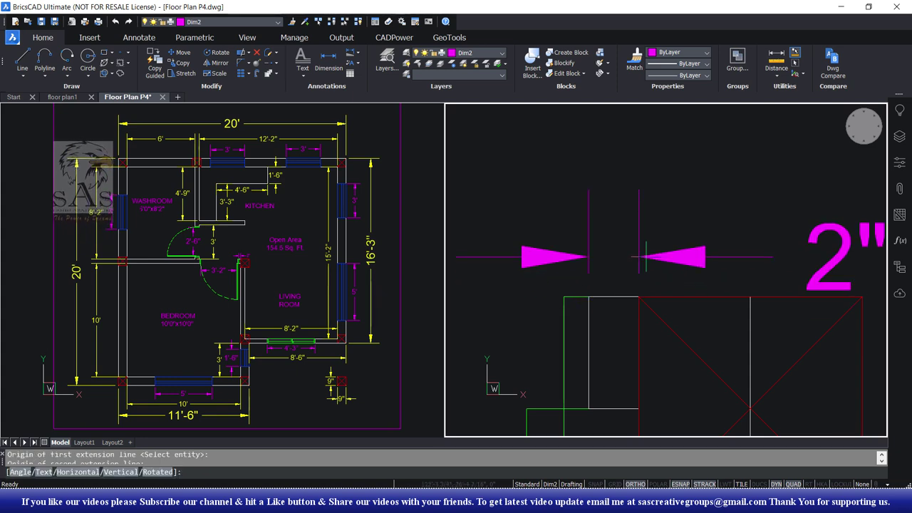
pyautogui.click(641, 240)
pyautogui.scroll(-4, 638, 240)
pyautogui.moveTo(638, 240); pyautogui.dragTo(705, 278, button='middle')
pyautogui.scroll(-3, 642, 256)
# Dimension the 9" width across the top of the entry column
pyautogui.press('Return')
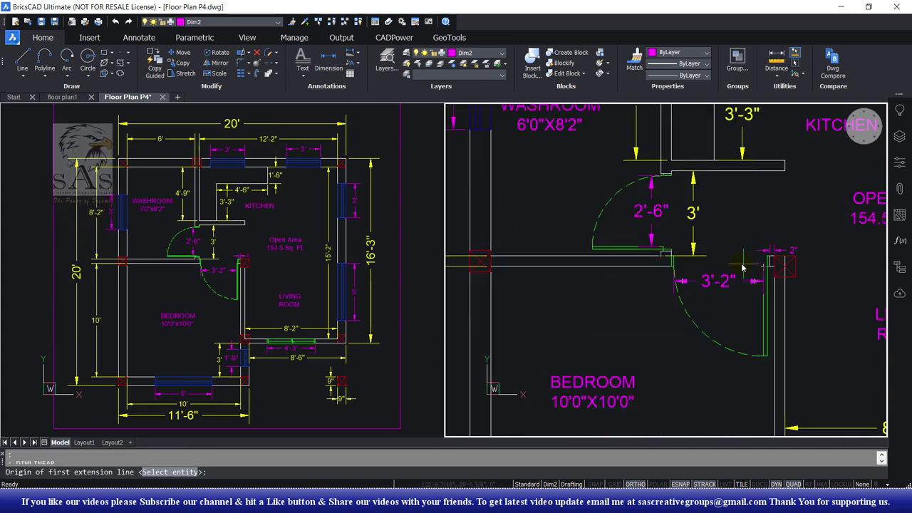
pyautogui.moveTo(627, 263); pyautogui.dragTo(620, 255, button='middle')
pyautogui.moveTo(664, 216); pyautogui.dragTo(499, 149, button='middle')
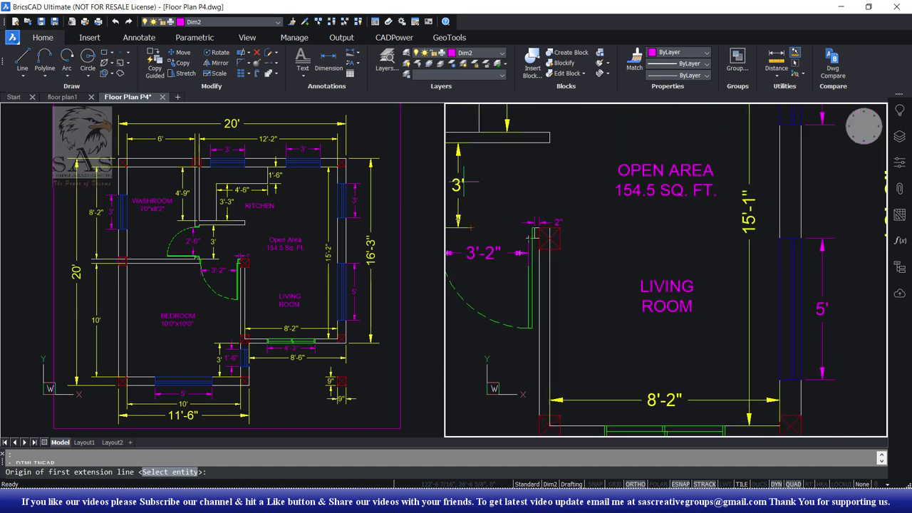
pyautogui.moveTo(713, 427); pyautogui.dragTo(743, 343, button='middle')
pyautogui.scroll(2, 743, 343)
pyautogui.click(758, 315)
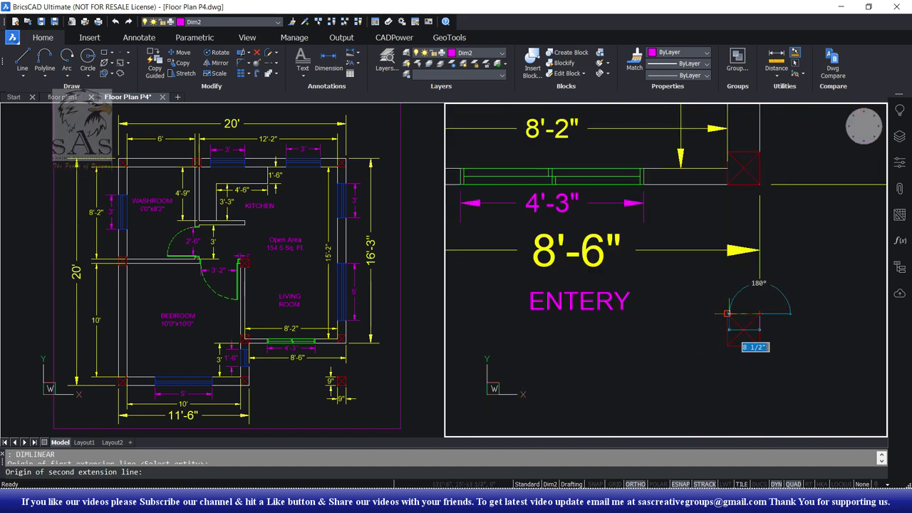
pyautogui.click(727, 313)
pyautogui.click(729, 303)
# Add the vertical 9" dimension along the entry column's side
pyautogui.press('Return')
pyautogui.click(760, 314)
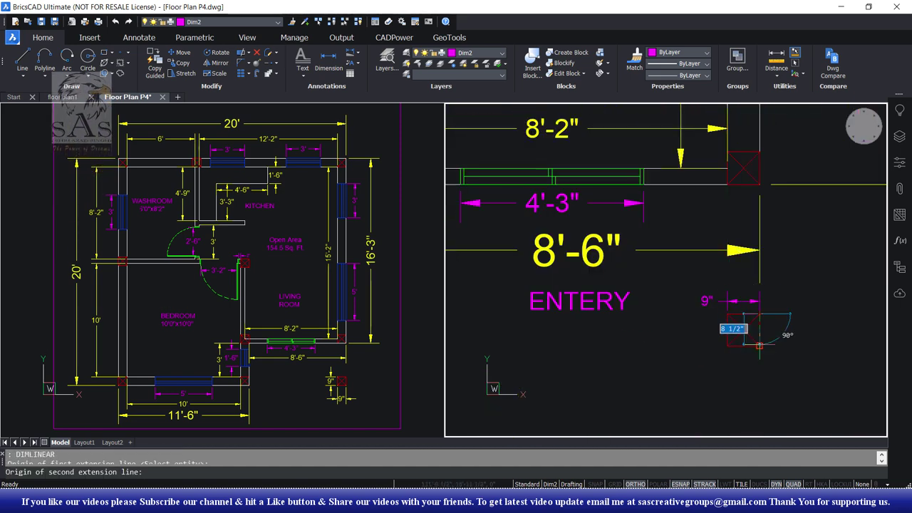
pyautogui.click(760, 346)
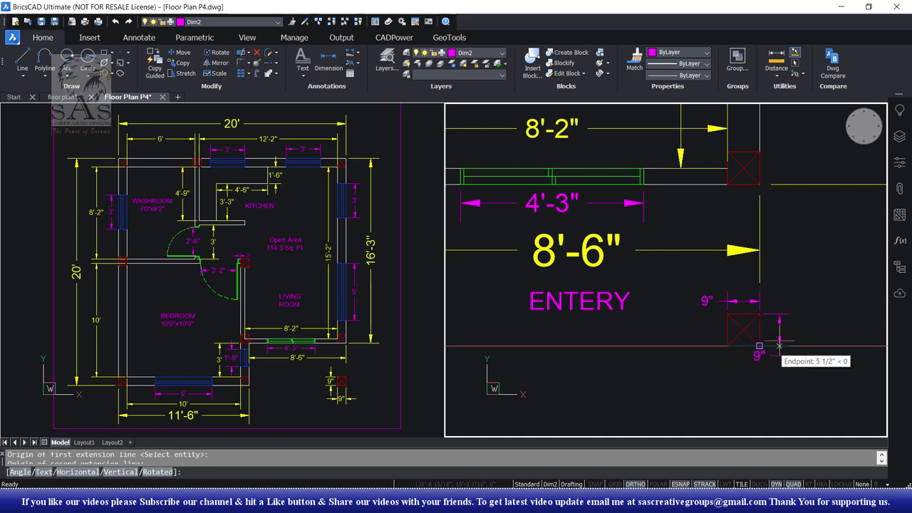
pyautogui.click(779, 351)
pyautogui.moveTo(716, 391); pyautogui.dragTo(678, 391, button='middle')
pyautogui.scroll(-3, 678, 391)
pyautogui.scroll(-3, 755, 378)
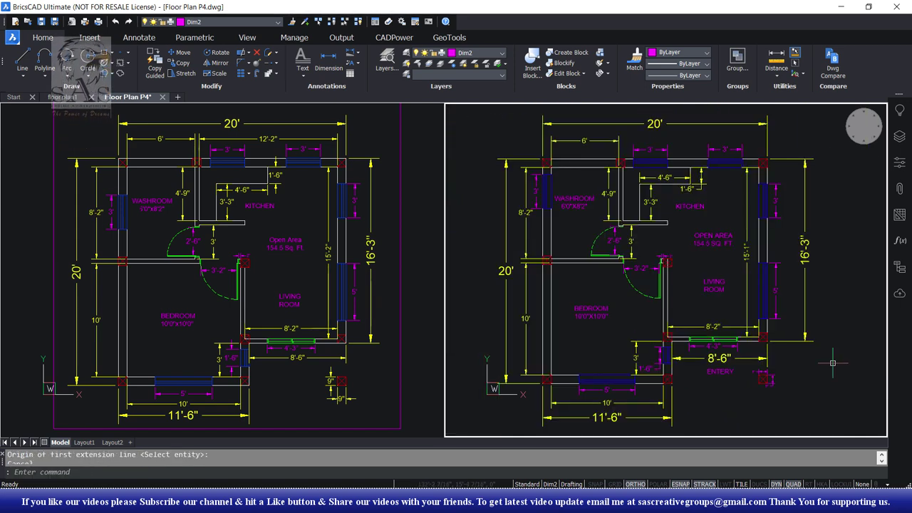